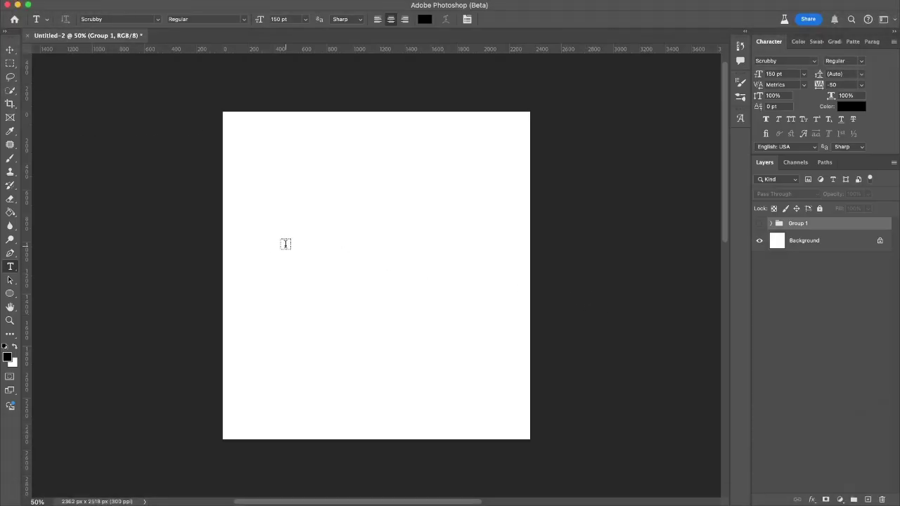
# Add the word "Just" in Scrubby Regular at 150 pt and a separate text layer "Fun" below it.
pyautogui.click(344, 226)
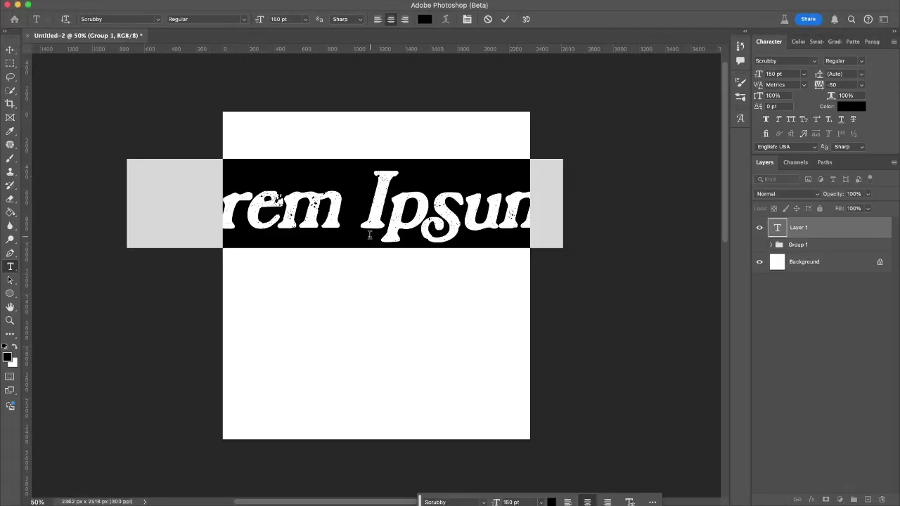
pyautogui.write('Just')
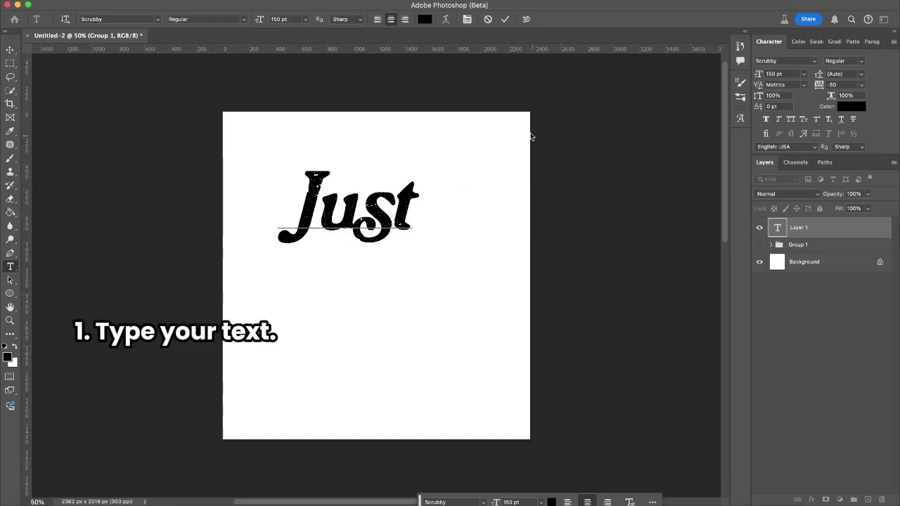
pyautogui.click(11, 51)
pyautogui.click(11, 266)
pyautogui.keyDown('alt'); pyautogui.moveTo(341, 211); pyautogui.dragTo(455, 248); pyautogui.keyUp('alt')
pyautogui.write('Fun')
# Duplicate the "Fun" text, change the copy to "for", and scale it down beneath the end of "Just".
pyautogui.click(11, 51)
pyautogui.click(10, 267)
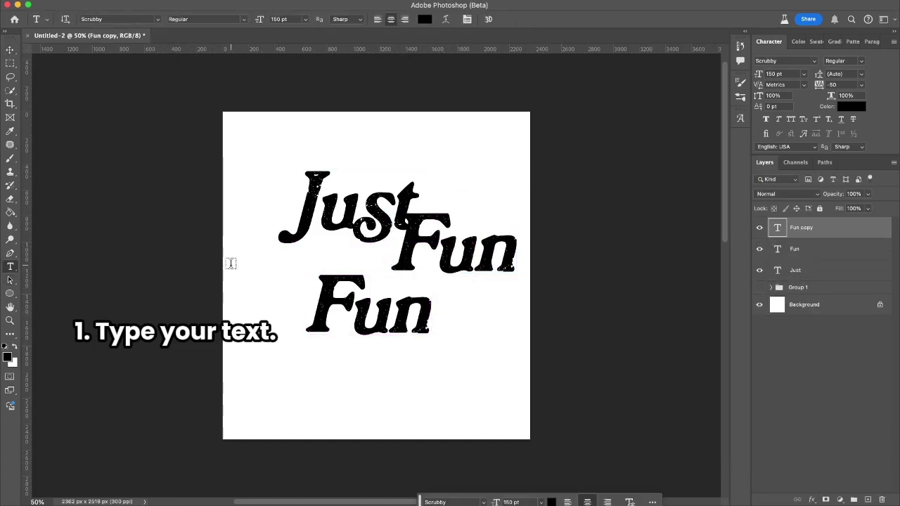
pyautogui.write('for')
pyautogui.moveTo(505, 215); pyautogui.dragTo(436, 256)
pyautogui.moveTo(422, 264); pyautogui.dragTo(422, 247)
pyautogui.press('Return')
# Move "Fun" up and nudge it until it sits tightly beneath "Just", with "for" above its end.
pyautogui.moveTo(418, 312); pyautogui.dragTo(407, 273)
pyautogui.hotkey('shift', 'Left')
pyautogui.hotkey('shift', 'Left')
pyautogui.hotkey('shift', 'Left')
pyautogui.hotkey('shift', 'Left')
pyautogui.hotkey('shift', 'Left')
pyautogui.hotkey('shift', 'Up')
pyautogui.hotkey('shift', 'Up')
pyautogui.hotkey('shift', 'Up')
pyautogui.hotkey('shift', 'Up')
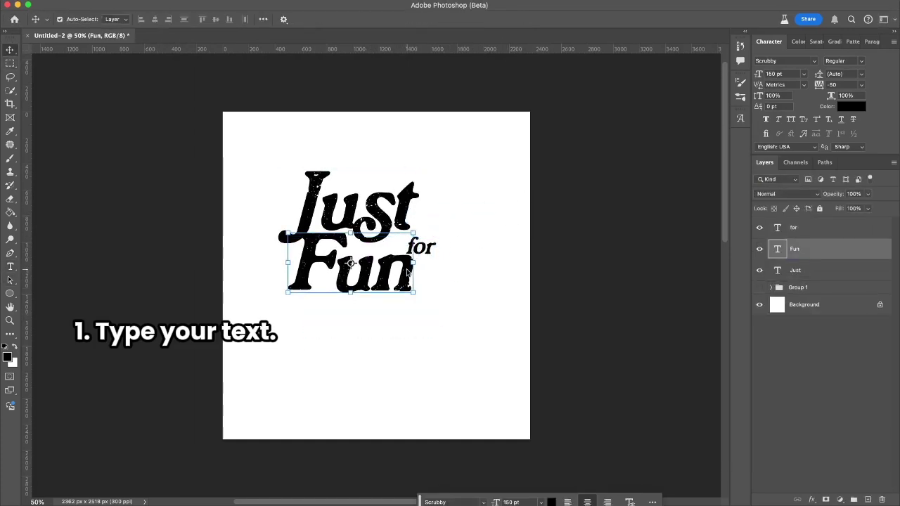
pyautogui.press('Down')
pyautogui.press('Down')
pyautogui.press('Down')
pyautogui.press('Down')
pyautogui.press('Down')
pyautogui.press('Down')
pyautogui.press('Down')
pyautogui.press('Down')
pyautogui.press('Down')
pyautogui.press('Down')
pyautogui.press('Down')
pyautogui.press('Down')
pyautogui.press('Down')
pyautogui.press('Down')
pyautogui.press('Down')
pyautogui.press('Down')
pyautogui.press('Down')
pyautogui.press('Down')
pyautogui.press('Down')
pyautogui.press('Down')
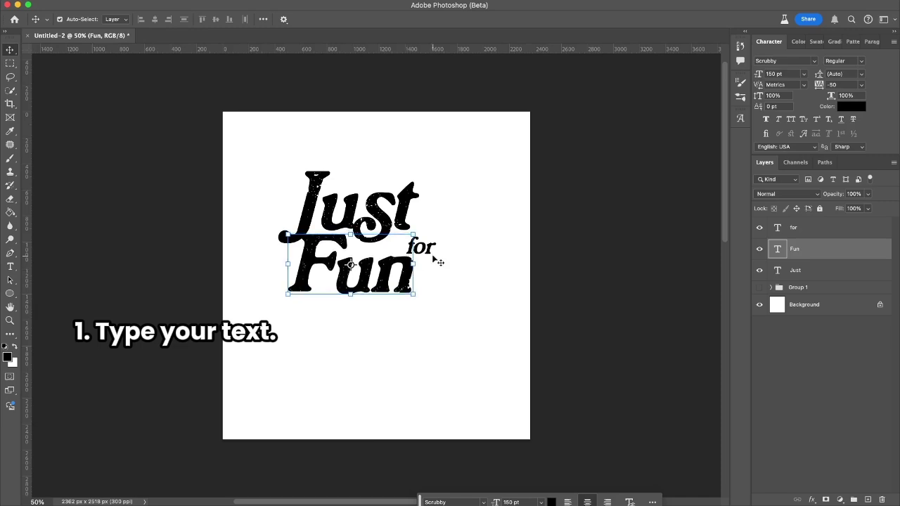
# Split "Fun" into separate "F" and "un" text layers and shift the letters to fit under "Just".
pyautogui.click(503, 254)
pyautogui.click(352, 271)
pyautogui.keyDown('alt'); pyautogui.moveTo(352, 271); pyautogui.dragTo(373, 364); pyautogui.keyUp('alt')
pyautogui.click(10, 267)
pyautogui.click(410, 274)
pyautogui.press('BackSpace')
pyautogui.press('BackSpace')
pyautogui.press('BackSpace')
pyautogui.moveTo(346, 255); pyautogui.dragTo(310, 253)
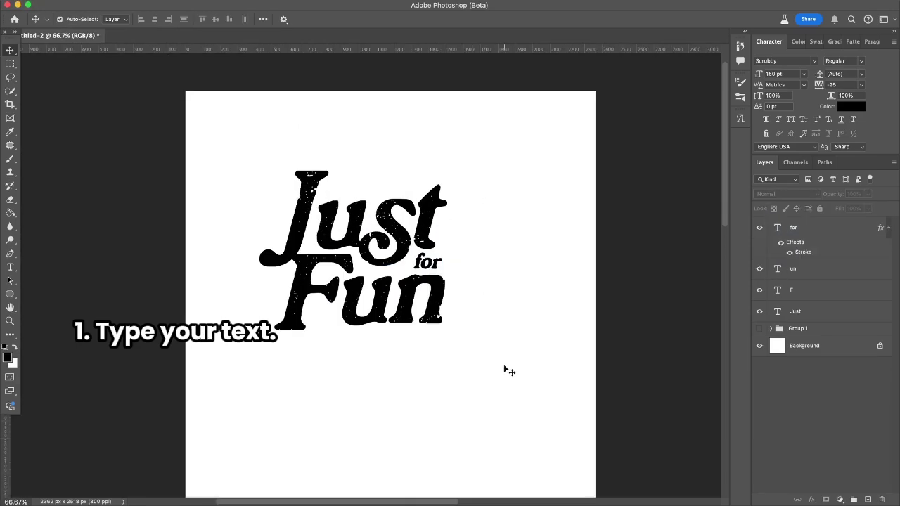
# Add a layer below the merged lettering copy, fill it with white, and merge the two layers.
pyautogui.press('super+plus')
pyautogui.press('super+plus')
pyautogui.scroll(2, 476, 354)
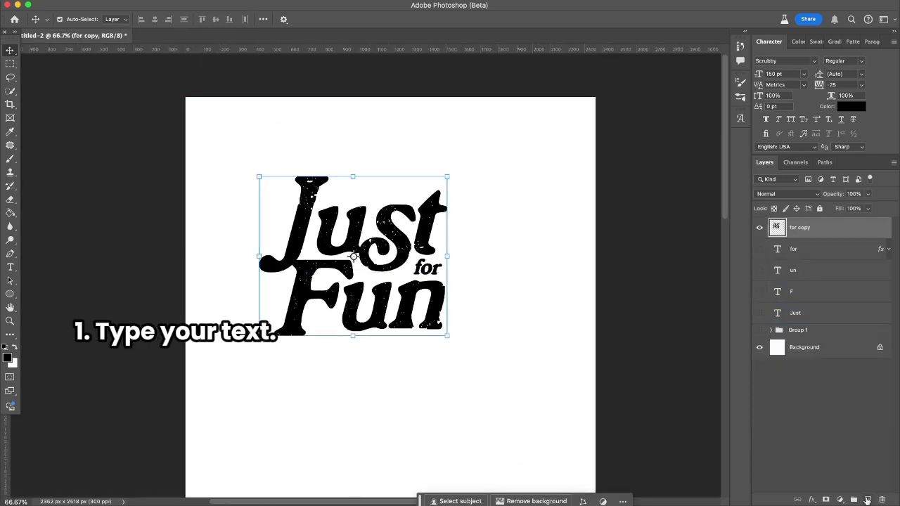
pyautogui.click(868, 499)
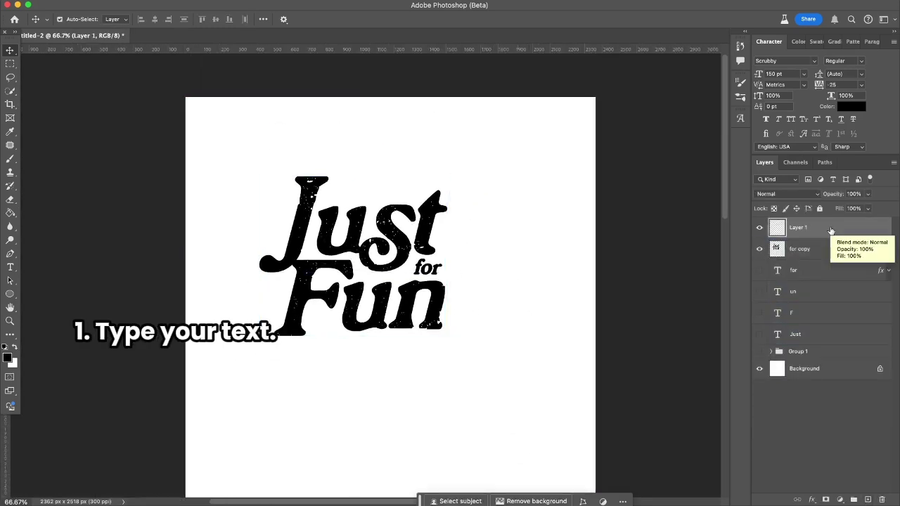
pyautogui.moveTo(808, 249); pyautogui.dragTo(789, 228)
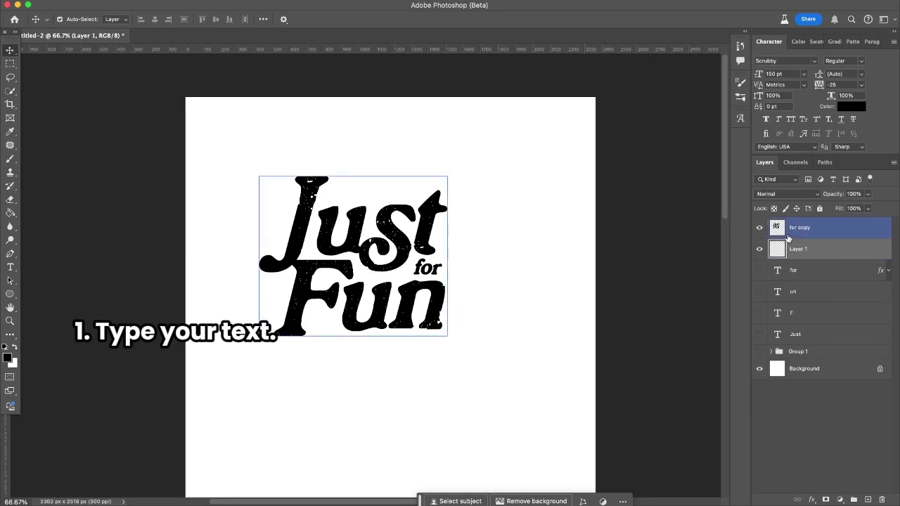
pyautogui.click(786, 243)
pyautogui.press('g')
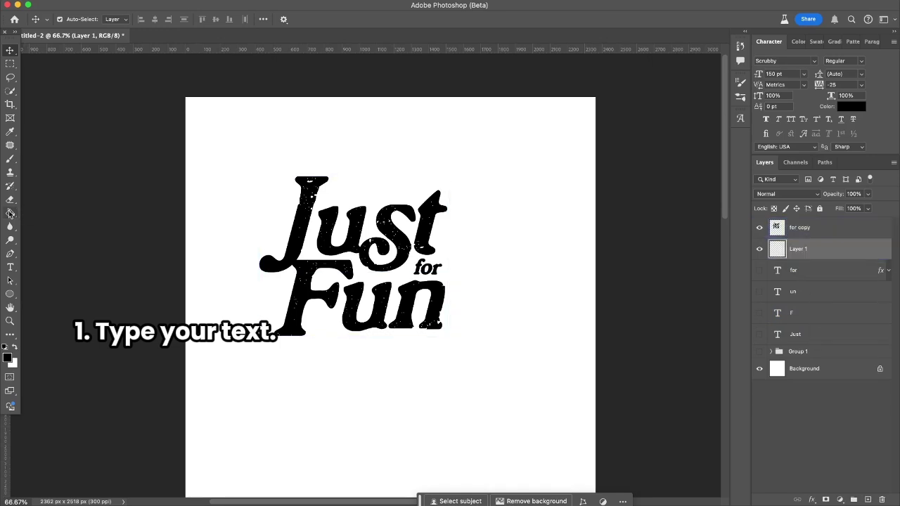
pyautogui.press('x')
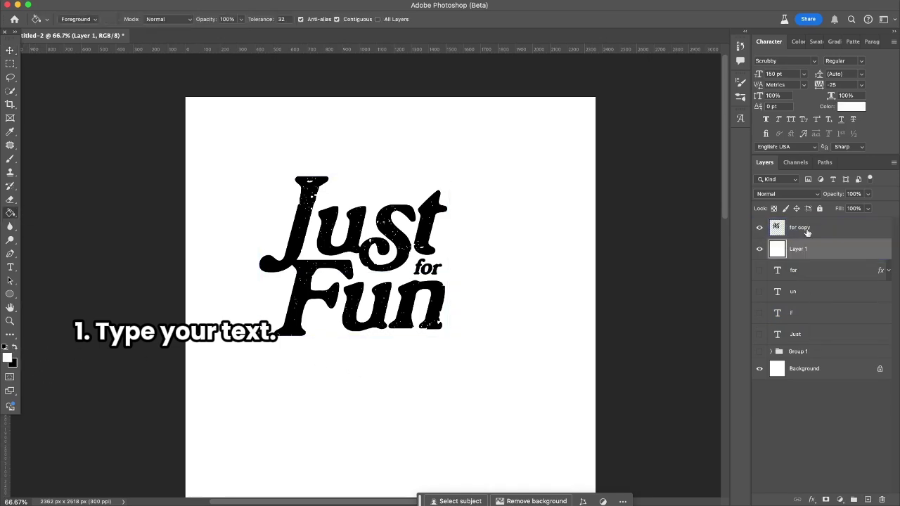
pyautogui.keyDown('shift'); pyautogui.click(807, 229); pyautogui.keyUp('shift')
pyautogui.hotkey('ctrl', 'e')
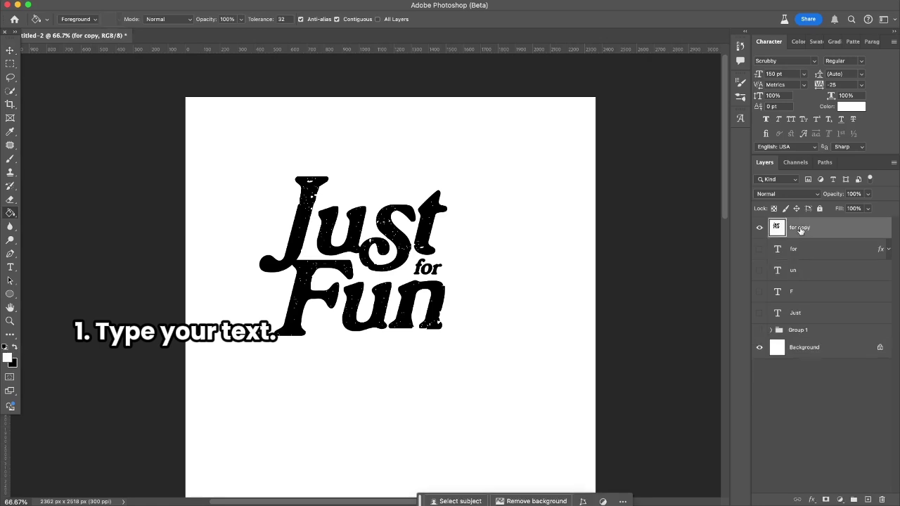
# Apply a Gaussian Blur with a radius of 2.9 pixels to the merged lettering layer.
pyautogui.click(9, 52)
pyautogui.scroll(-1, 125, 89)
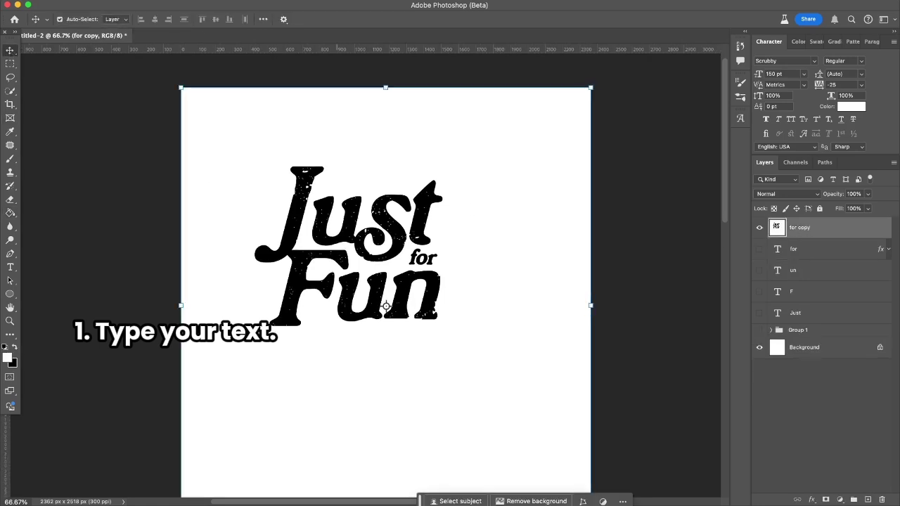
pyautogui.click(261, 1)
pyautogui.moveTo(308, 166)
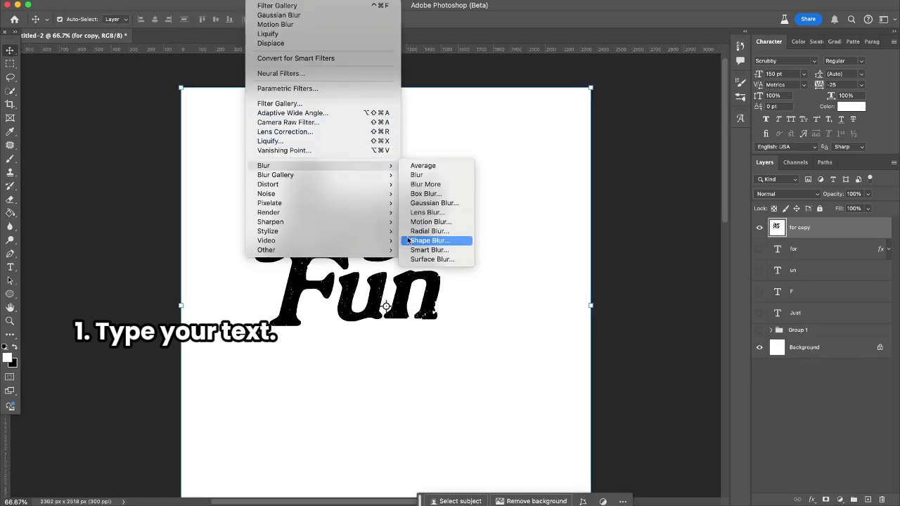
pyautogui.click(425, 207)
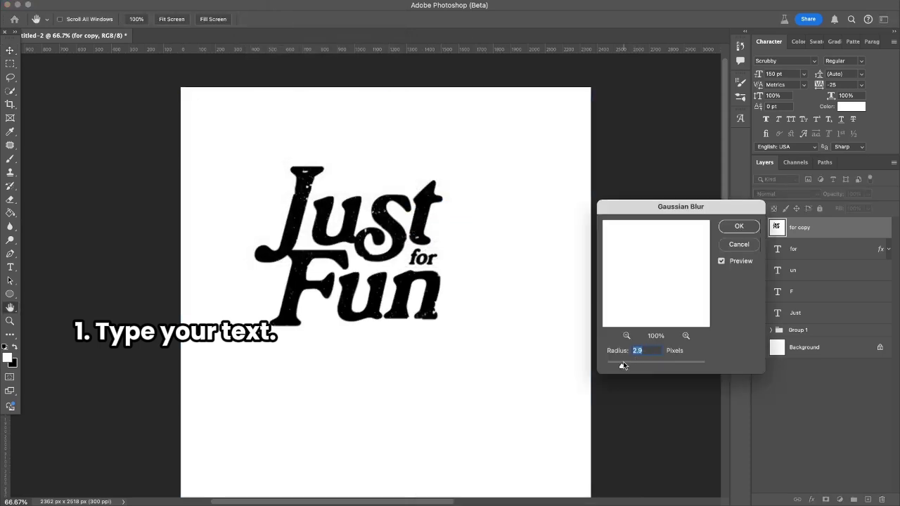
pyautogui.press('Return')
# Paint over the larger white specks inside the blurred letters with a small black brush.
pyautogui.press('super+plus')
pyautogui.press('super+plus')
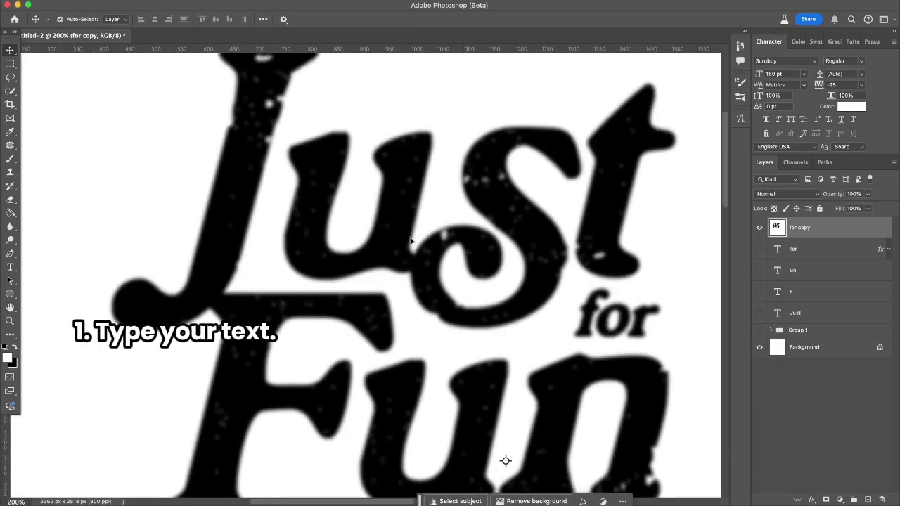
pyautogui.click(10, 159)
pyautogui.scroll(3, 365, 189)
pyautogui.press('[')
pyautogui.press('[')
pyautogui.press('[')
pyautogui.press('[')
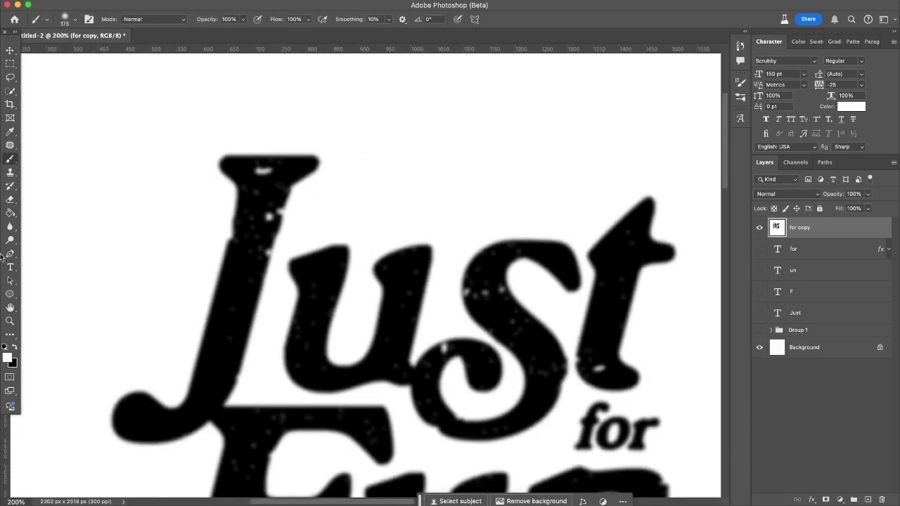
pyautogui.press('[')
pyautogui.press('[')
pyautogui.press('[')
pyautogui.press('[')
pyautogui.click(15, 347)
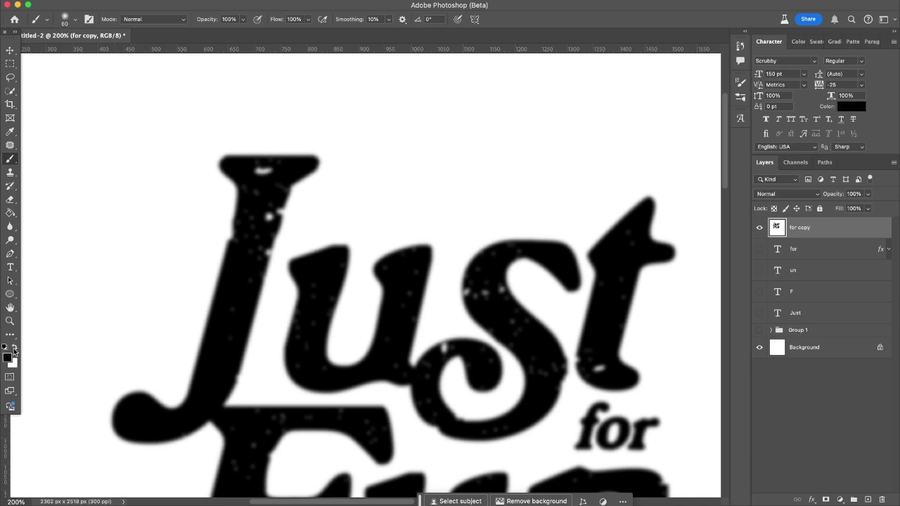
pyautogui.moveTo(263, 171); pyautogui.dragTo(268, 252)
pyautogui.click(280, 211)
pyautogui.moveTo(467, 292); pyautogui.dragTo(502, 289)
pyautogui.click(444, 347)
pyautogui.click(599, 369)
pyautogui.scroll(-2, 438, 358)
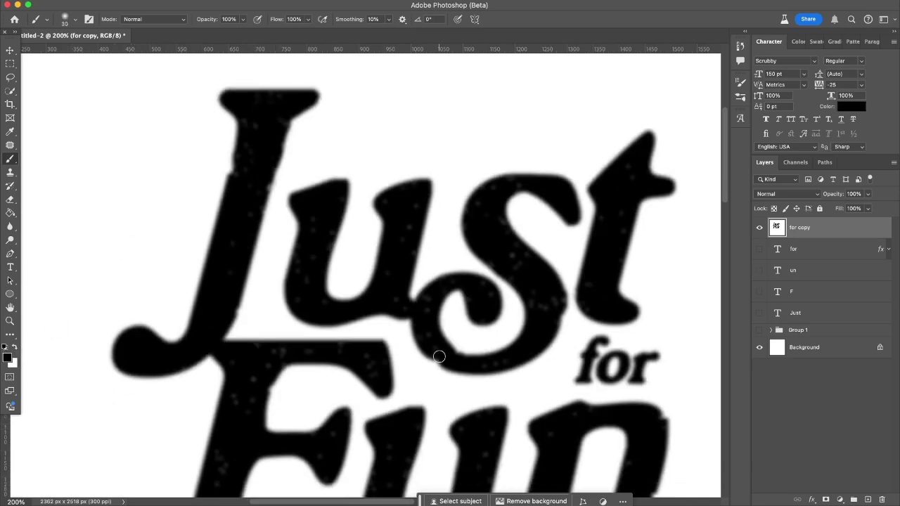
# Sharpen the blurred lettering edges with Curves, setting the black point input to 133 and bringing the white point in close to it.
pyautogui.press('super+minus')
pyautogui.press('super+minus')
pyautogui.press('v')
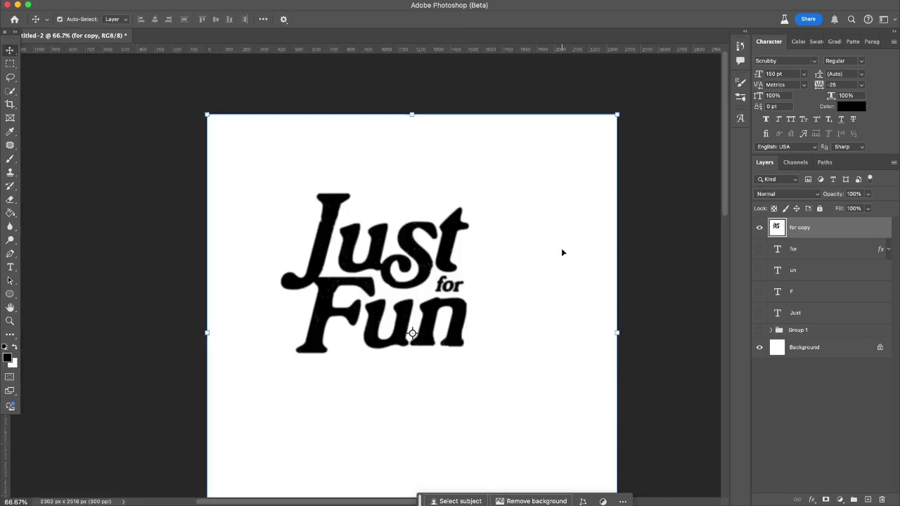
pyautogui.press('super+m')
pyautogui.moveTo(578, 375); pyautogui.dragTo(646, 380)
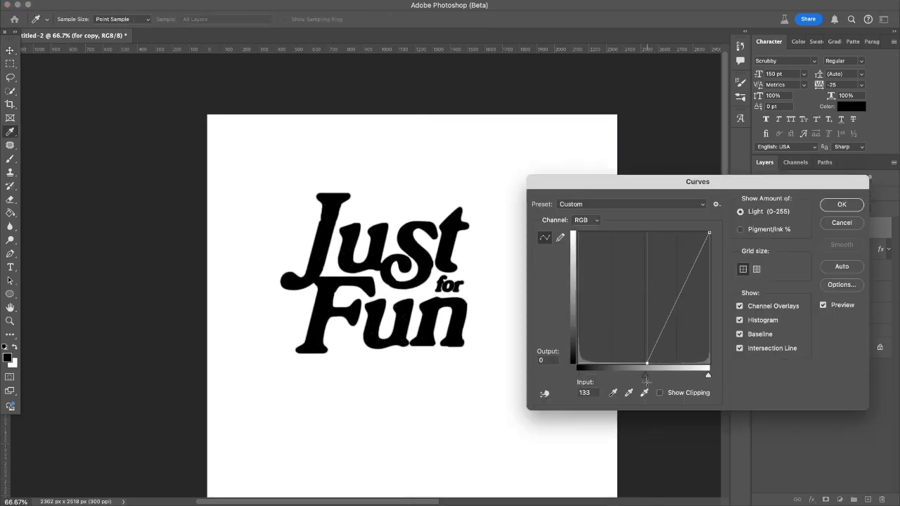
pyautogui.moveTo(710, 235); pyautogui.dragTo(647, 229)
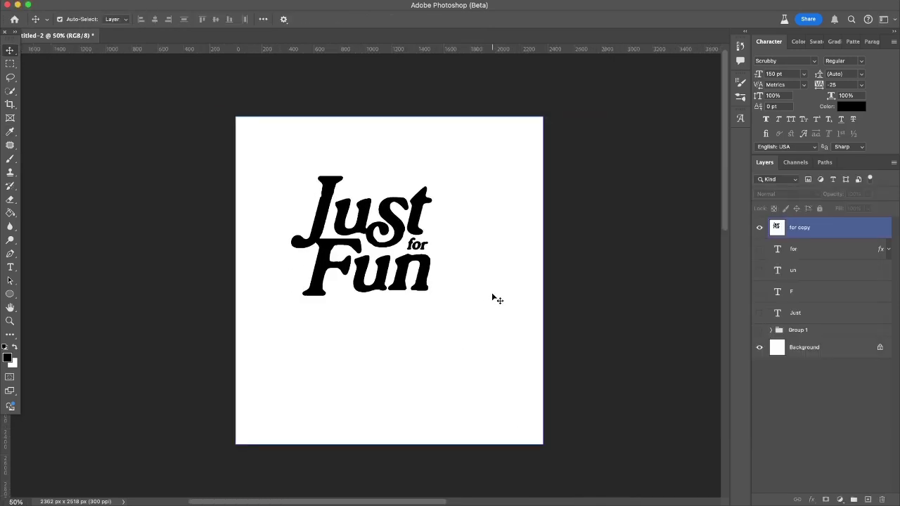
pyautogui.click(581, 296)
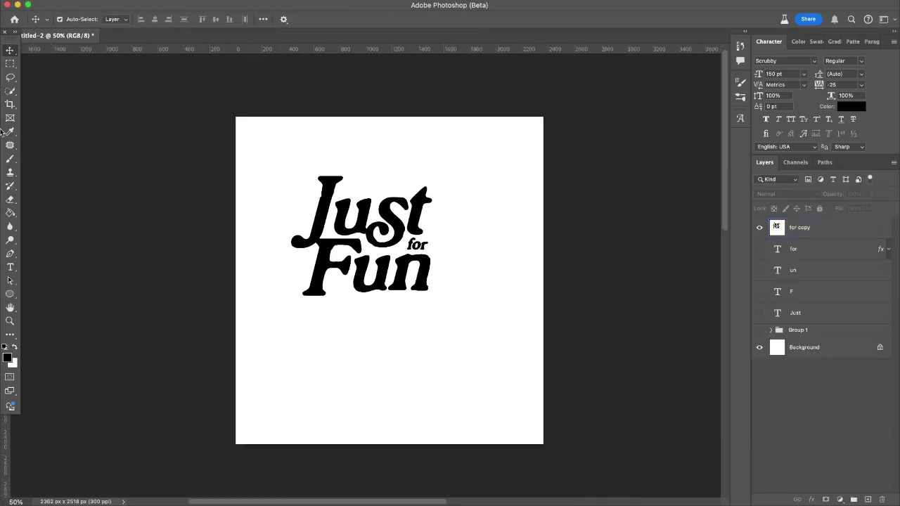
# Crop the canvas closely around the lettering to about 1677 x 1728 px.
pyautogui.press('c')
pyautogui.moveTo(539, 442); pyautogui.dragTo(506, 395)
pyautogui.press('Return')
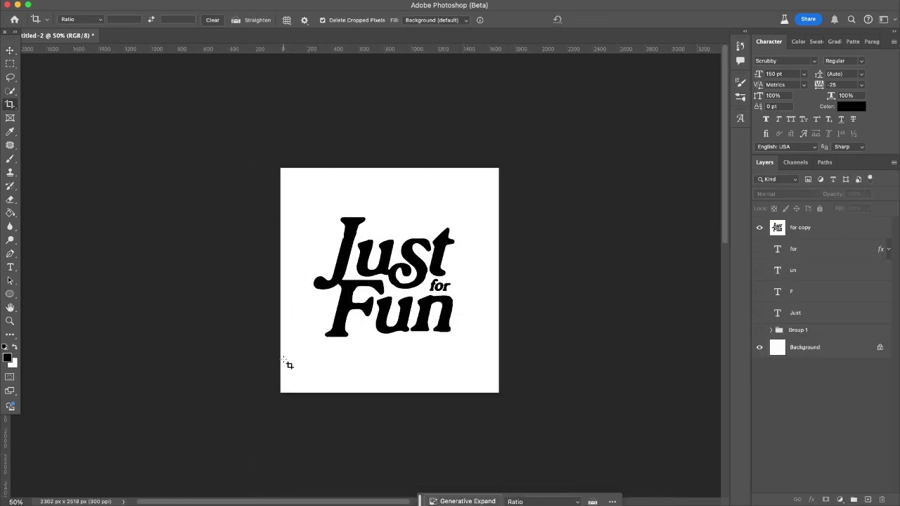
pyautogui.click(10, 51)
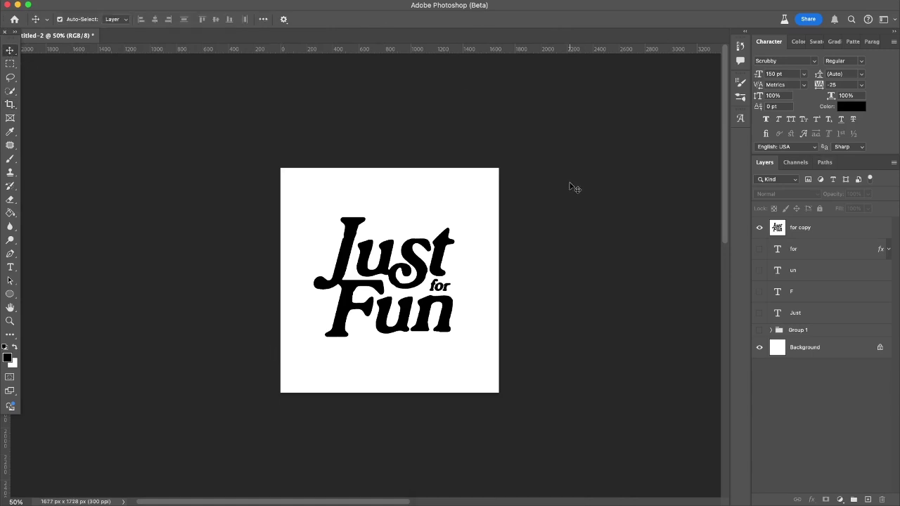
pyautogui.click(485, 236)
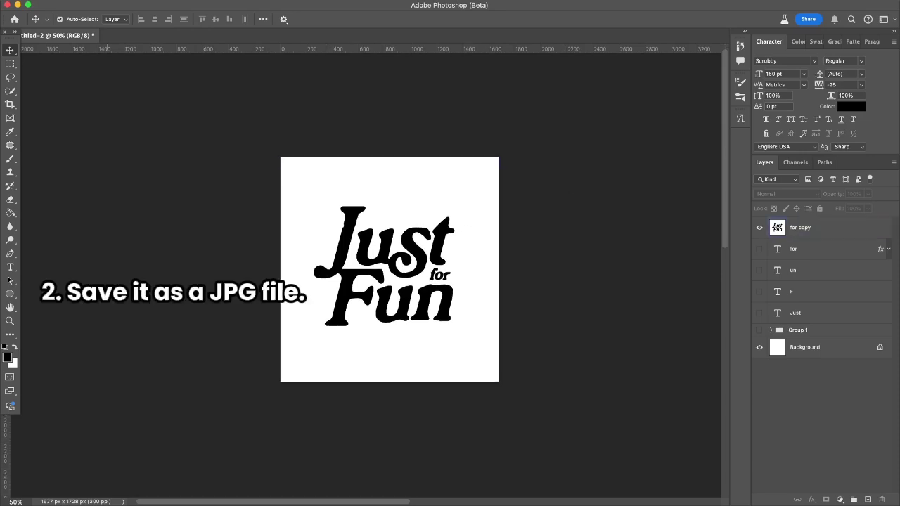
# Save the cropped "Just for Fun" lettering as a JPG file.
pyautogui.click(98, 1)
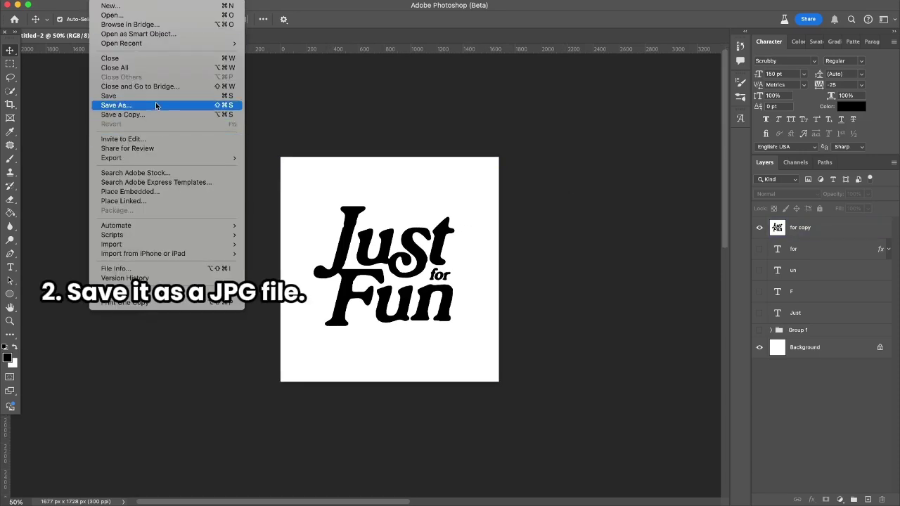
pyautogui.click(116, 105)
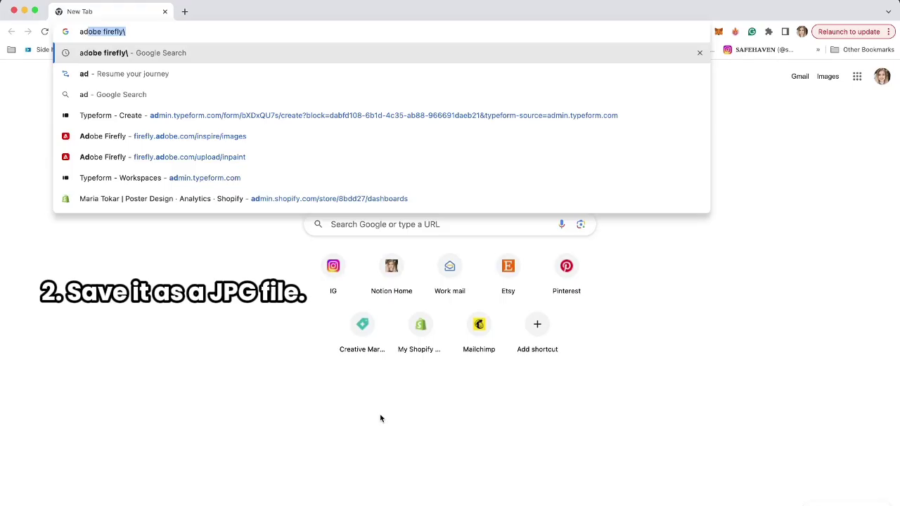
# Switch to Adobe Firefly's Text to image page and generate images from the prompt "Letters embroidery, monochrome, hihgly detailed, isolated on white background".
pyautogui.click(280, 137)
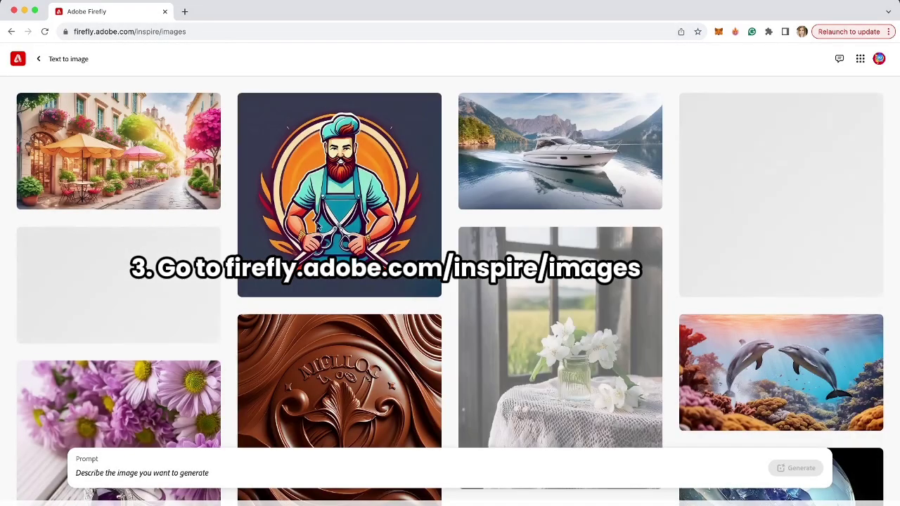
pyautogui.click(199, 476)
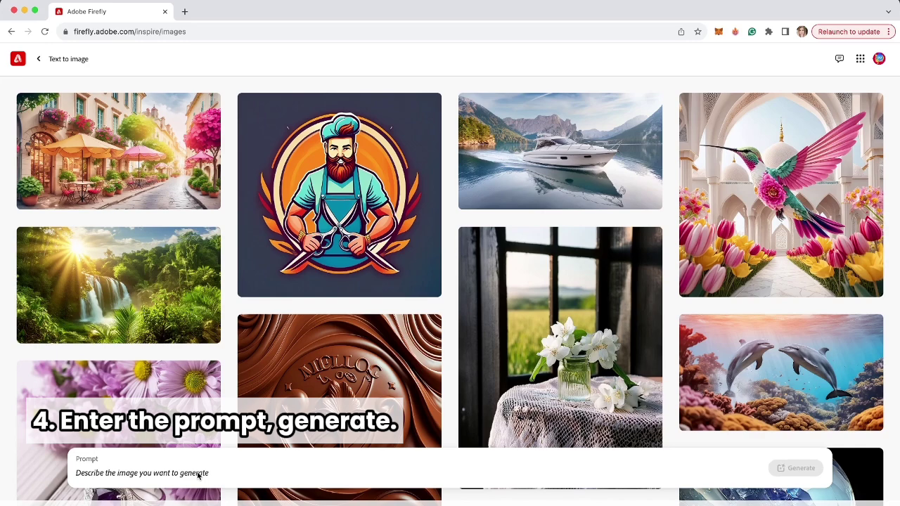
pyautogui.write('Letter')
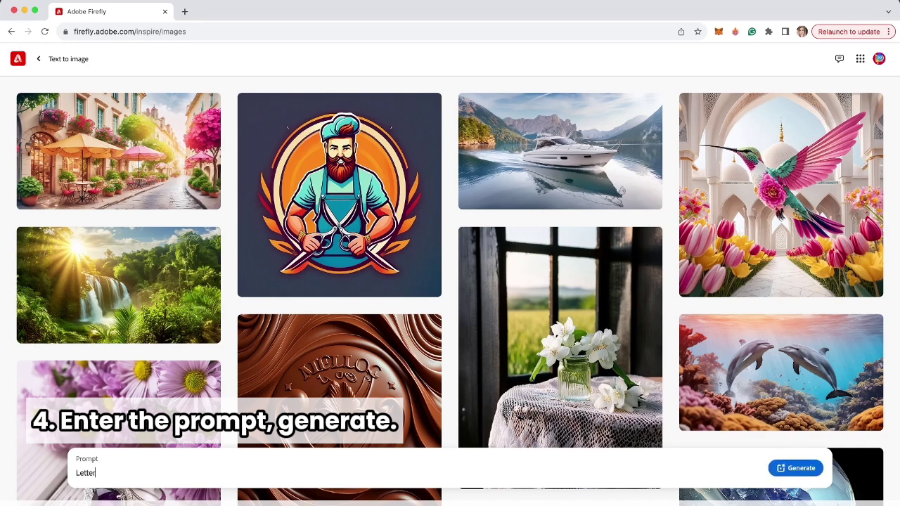
pyautogui.write('s embroi')
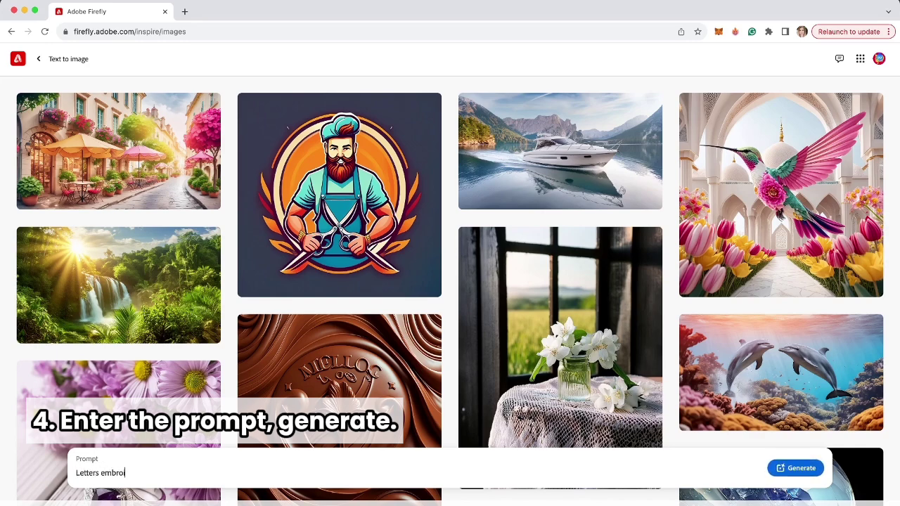
pyautogui.write('dery, monochrome,')
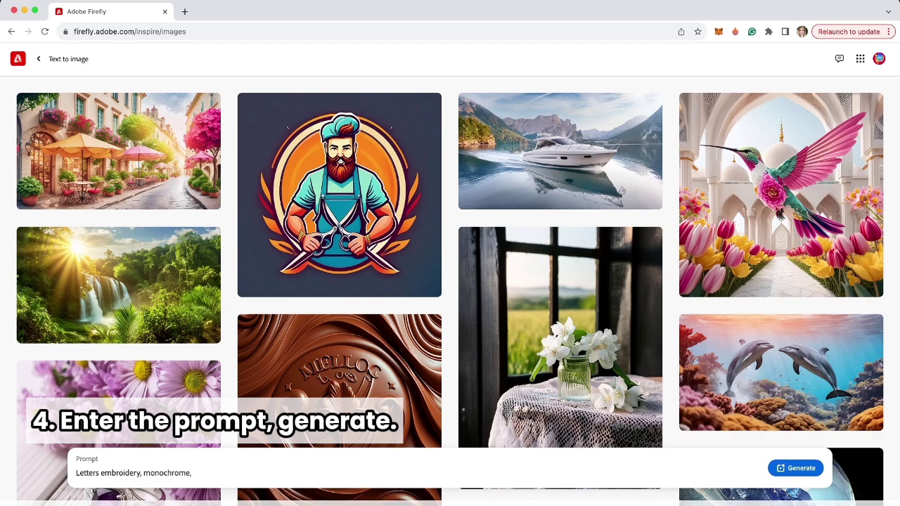
pyautogui.write(' hihgly detailed, isolated on white background')
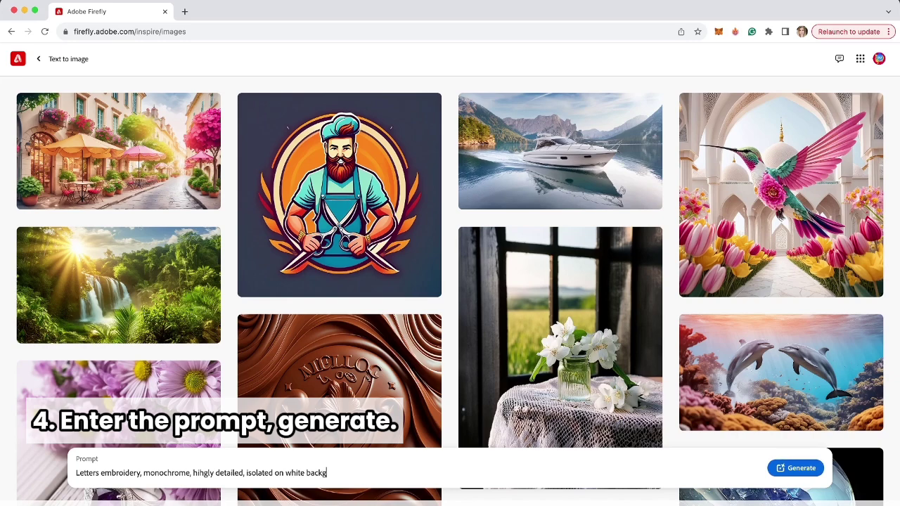
pyautogui.click(799, 467)
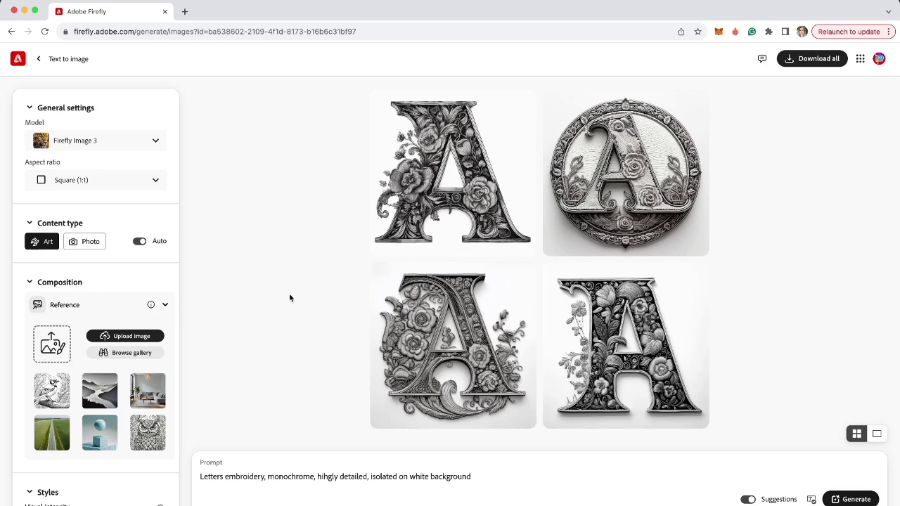
# Set the content type to Photo, apply the Hyper realistic effect and choose the Shot from above camera angle.
pyautogui.scroll(-3, 64, 320)
pyautogui.scroll(2, 64, 320)
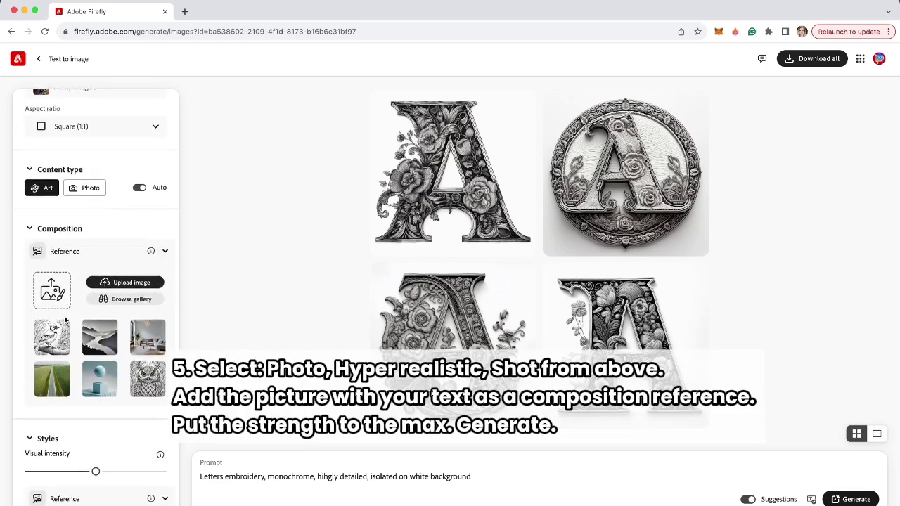
pyautogui.click(90, 190)
pyautogui.scroll(-5, 91, 317)
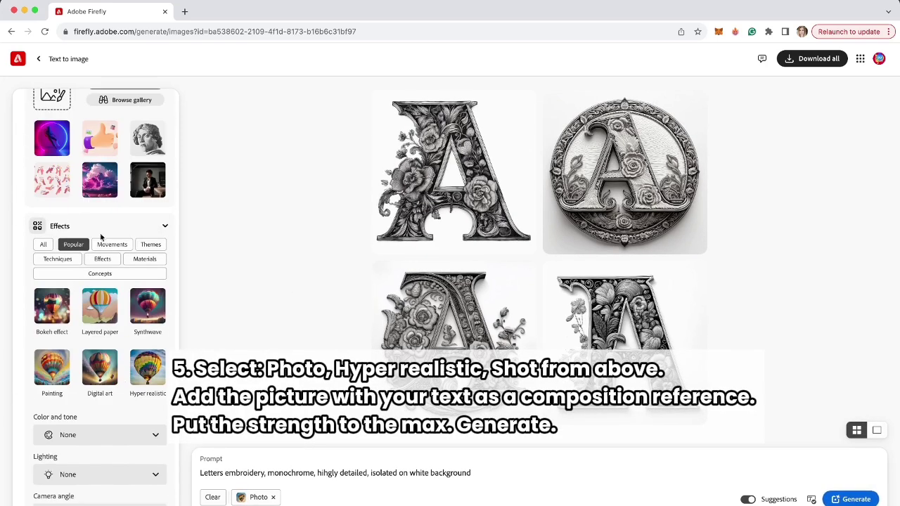
pyautogui.click(157, 376)
pyautogui.scroll(-1, 88, 485)
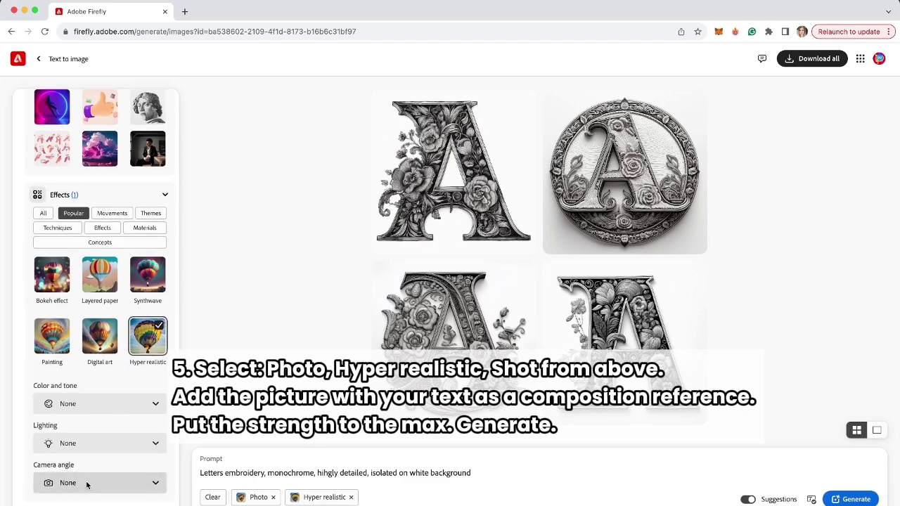
pyautogui.click(88, 483)
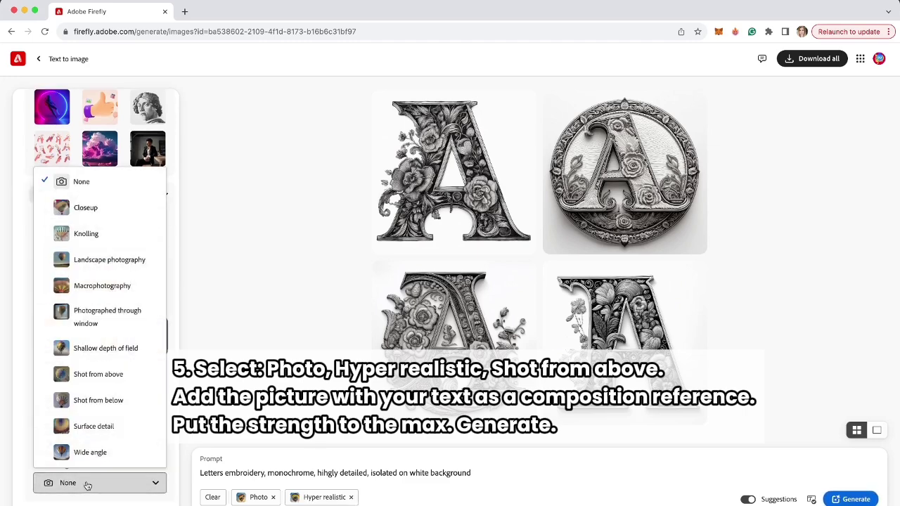
pyautogui.click(119, 378)
pyautogui.scroll(10, 87, 312)
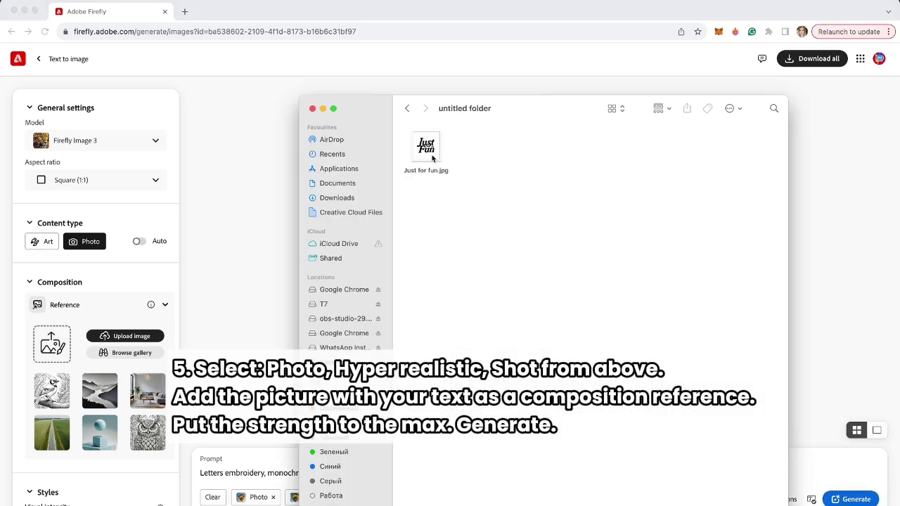
# Add "Just for fun.jpg" as the composition reference, set its strength to maximum and generate new images.
pyautogui.moveTo(432, 153); pyautogui.dragTo(65, 350)
pyautogui.click(530, 319)
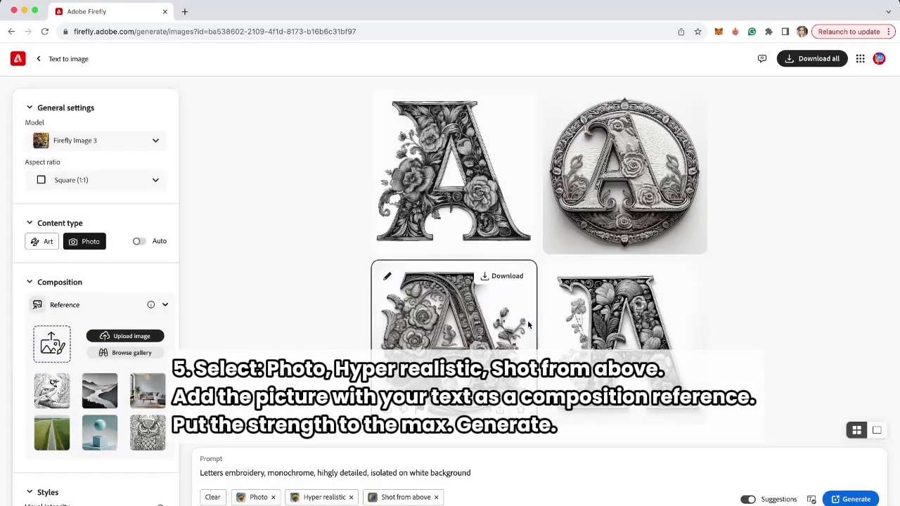
pyautogui.scroll(-2, 101, 401)
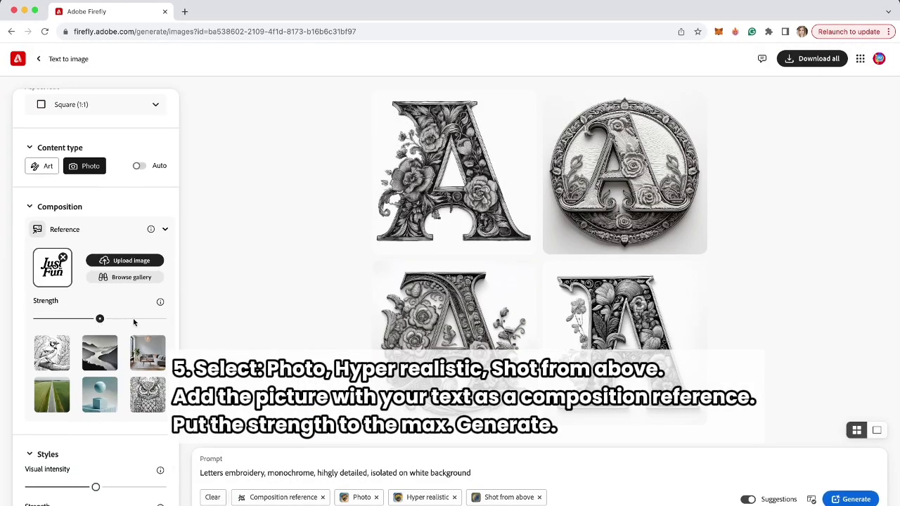
pyautogui.moveTo(134, 321); pyautogui.dragTo(180, 323)
pyautogui.scroll(-5, 143, 373)
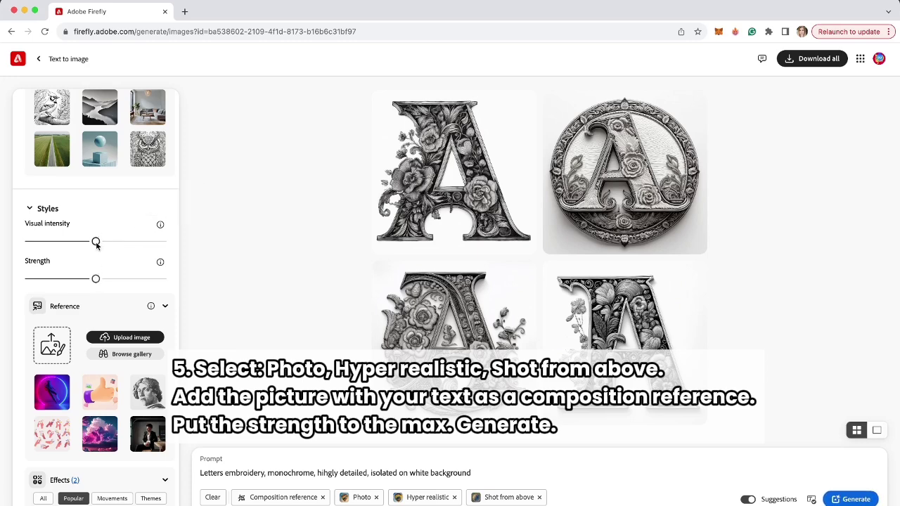
pyautogui.click(859, 500)
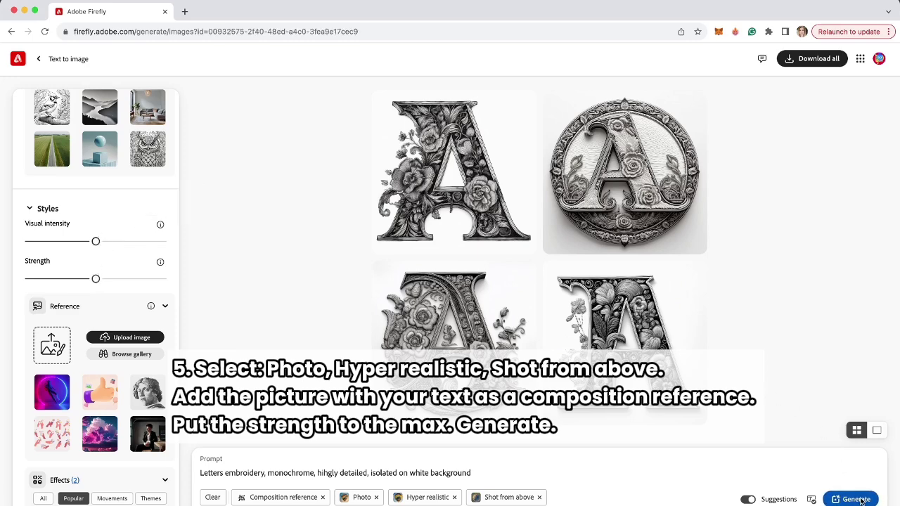
# Open the white square patch result with the stitched border at full size and download it.
pyautogui.click(497, 188)
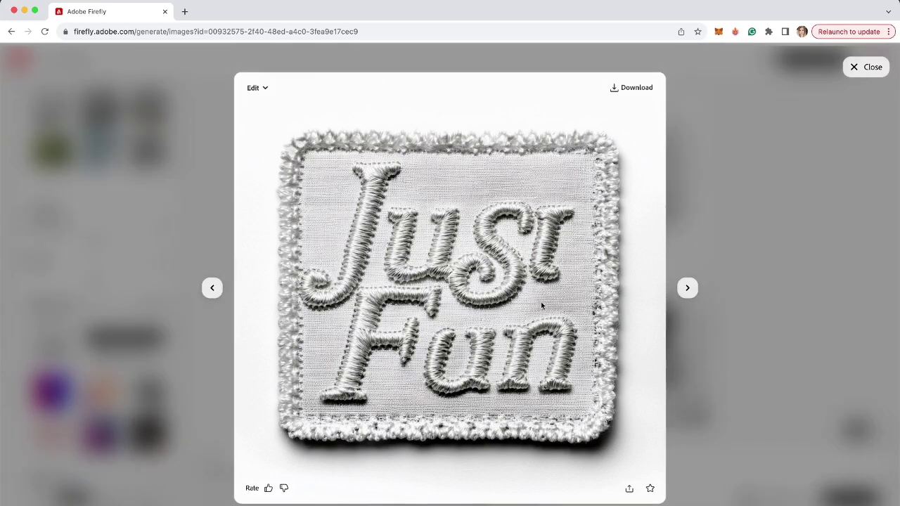
pyautogui.click(689, 199)
pyautogui.click(485, 187)
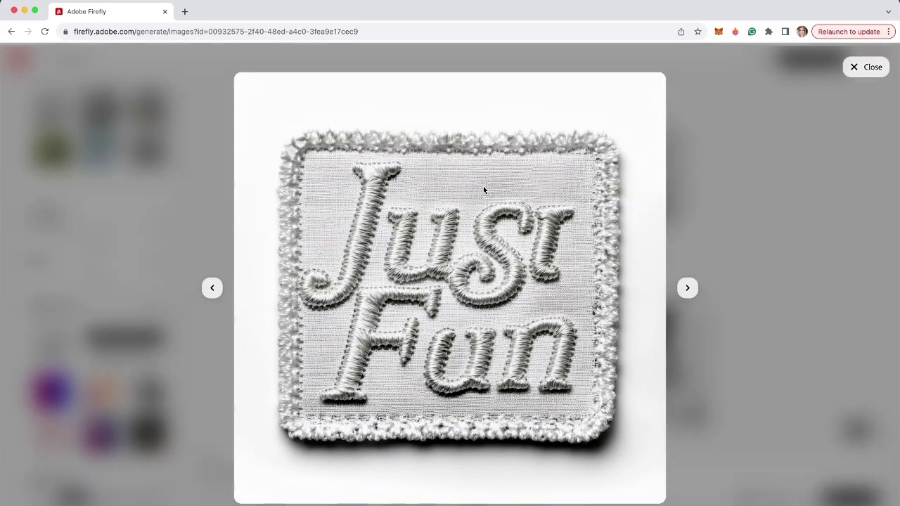
pyautogui.click(631, 91)
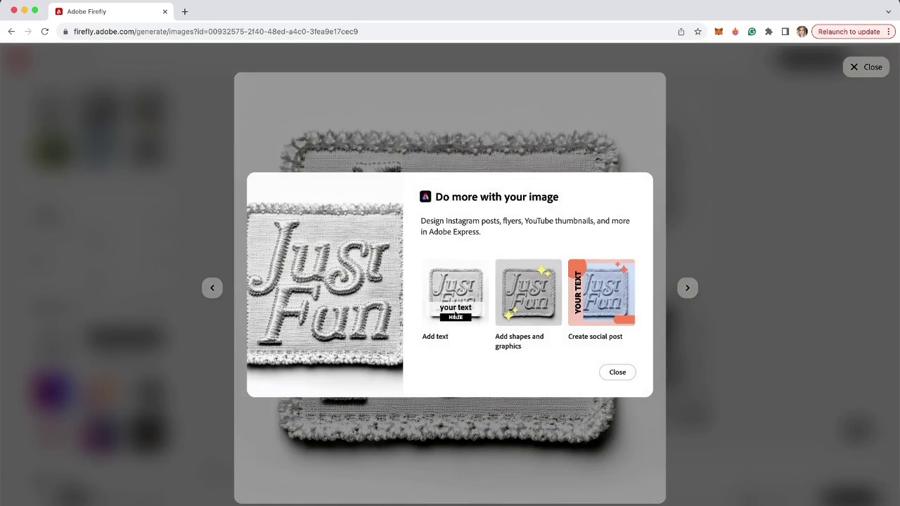
pyautogui.press('Escape')
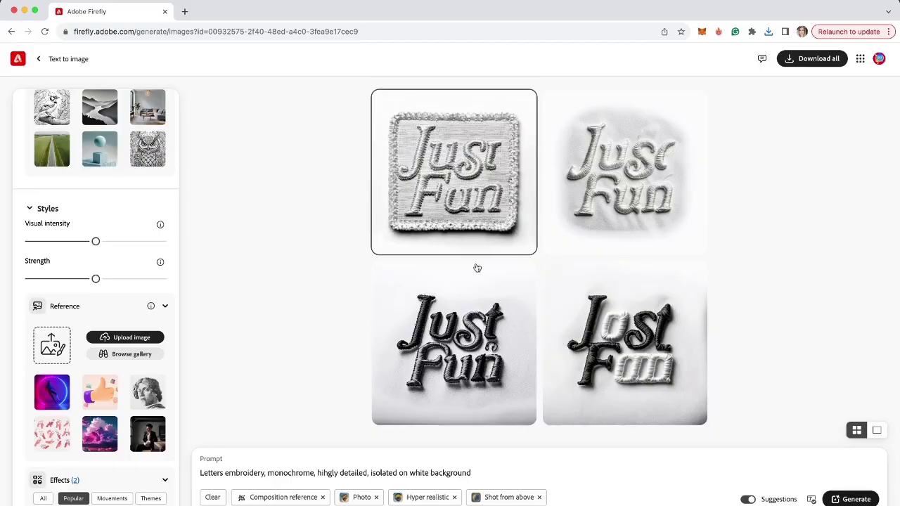
# View the bordered patch again and the version with plain black embroidered letters at full size.
pyautogui.click(496, 164)
pyautogui.click(741, 208)
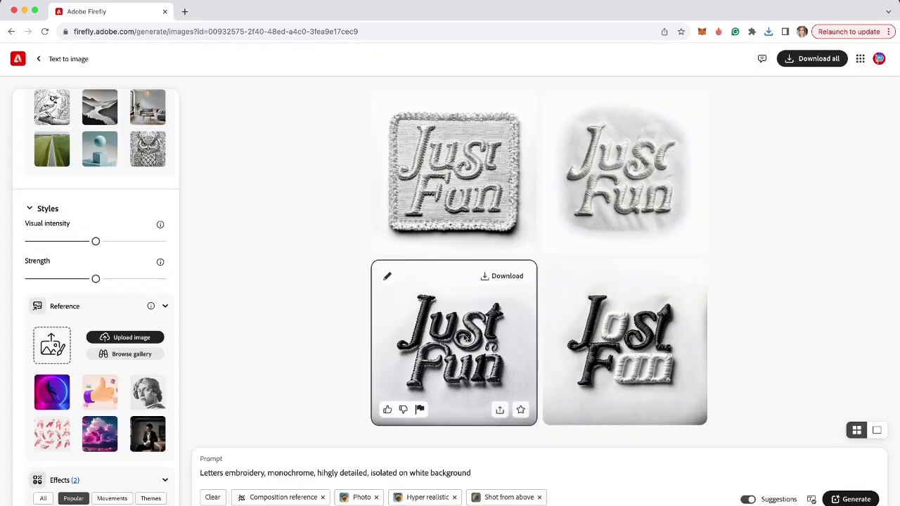
pyautogui.click(465, 337)
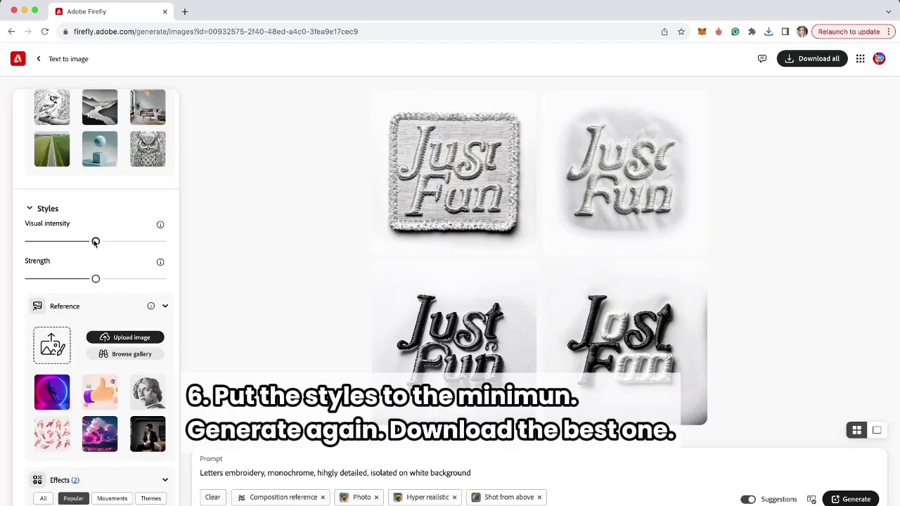
# Set the Styles visual intensity and strength to their minimum and generate the images again.
pyautogui.moveTo(95, 242); pyautogui.dragTo(29, 241)
pyautogui.click(28, 279)
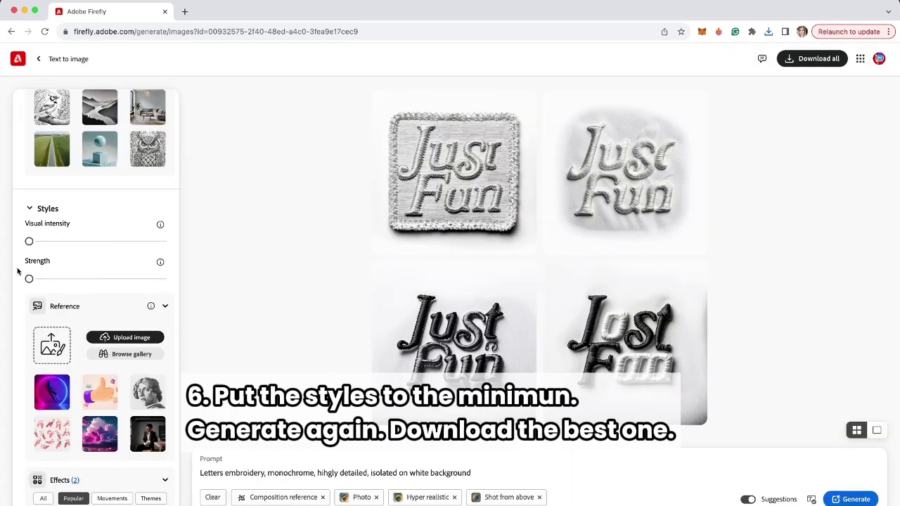
pyautogui.scroll(1, 141, 239)
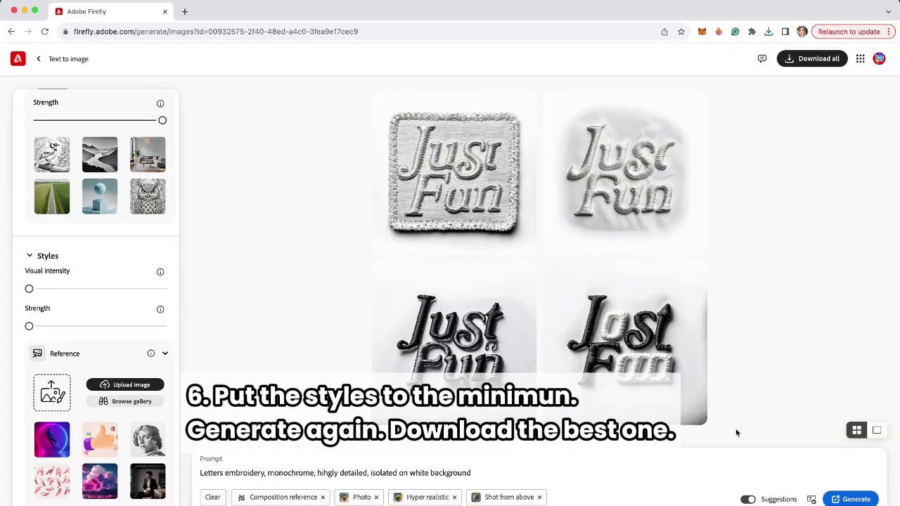
pyautogui.click(857, 500)
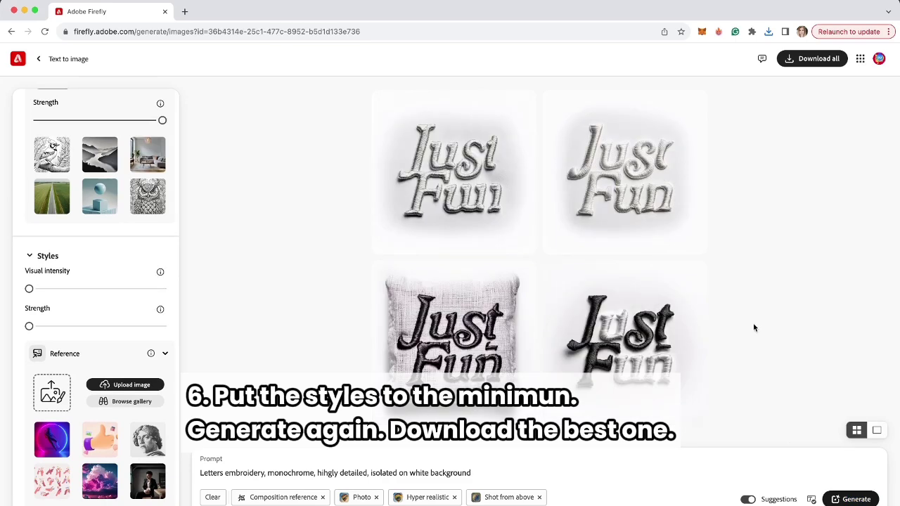
# View the black-lettered pillow result and the new square patch result at full size.
pyautogui.moveTo(421, 316)
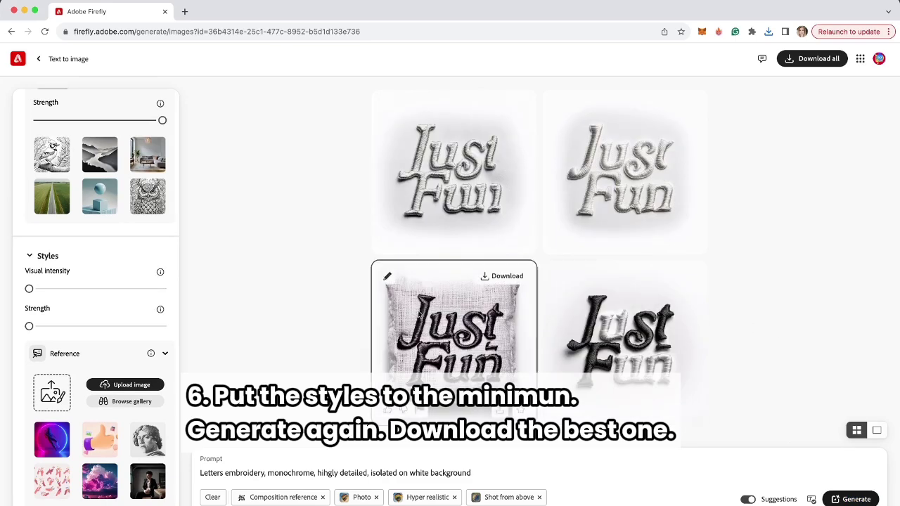
pyautogui.click(509, 318)
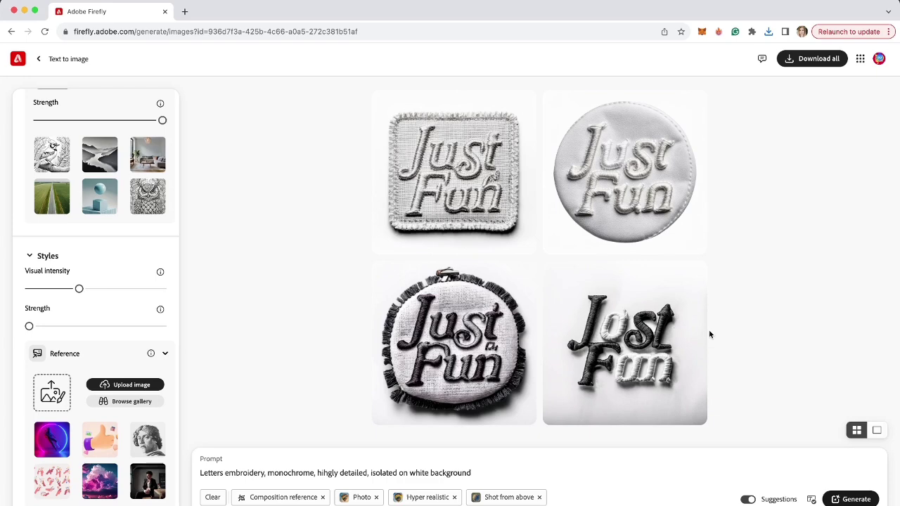
pyautogui.click(485, 183)
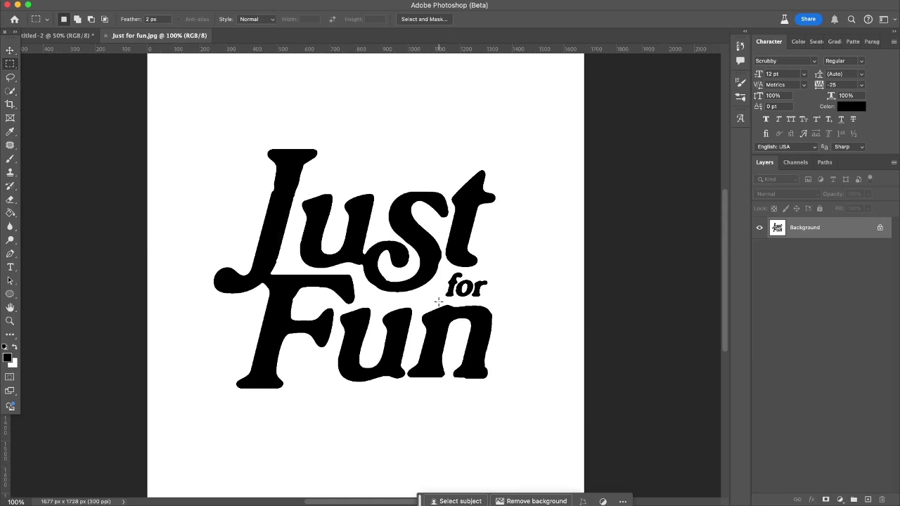
# Copy the small word "for" in the Photoshop lettering to its own layer and enlarge it to about 320%.
pyautogui.moveTo(439, 301); pyautogui.dragTo(495, 270)
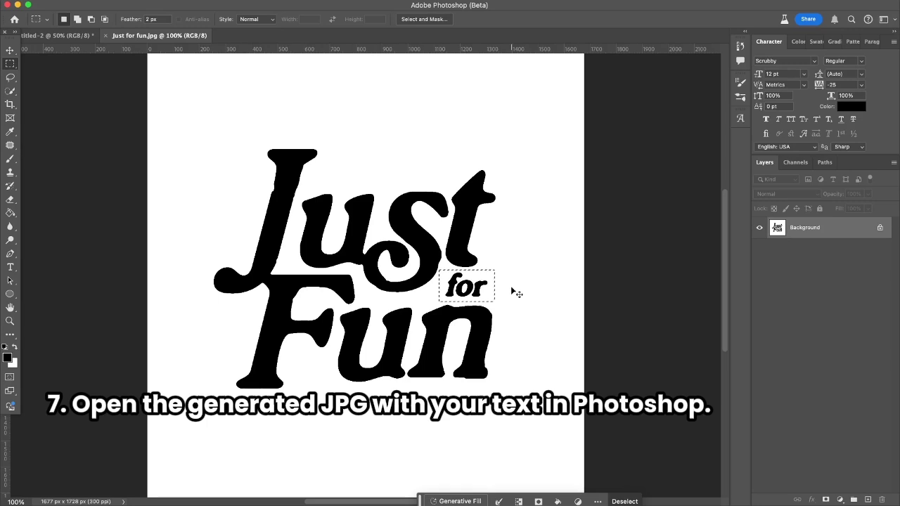
pyautogui.press('super+j')
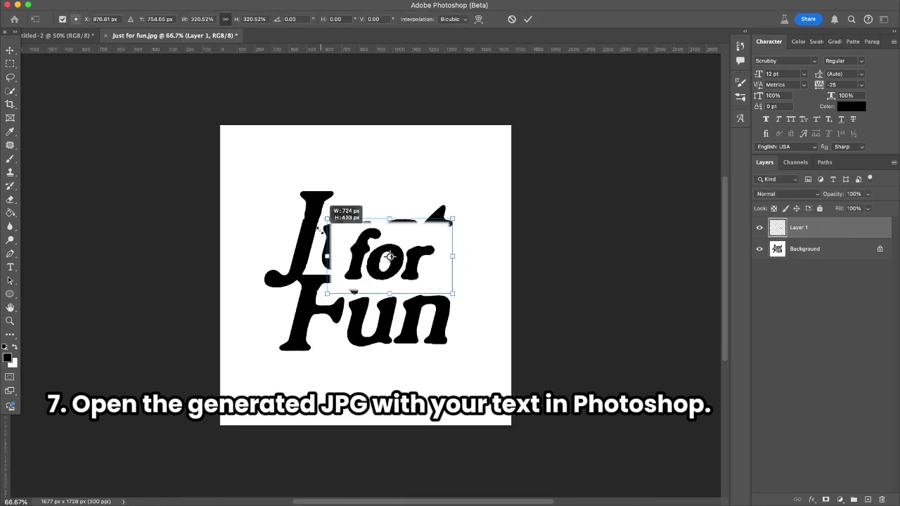
pyautogui.moveTo(320, 230); pyautogui.dragTo(317, 228)
pyautogui.press('Return')
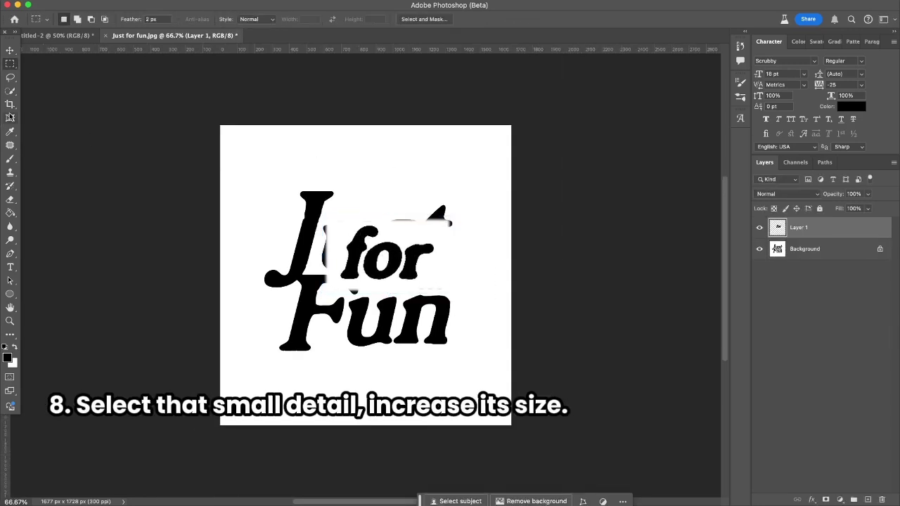
# Crop the canvas closely around the enlarged "for" and save a copy as the JPG file "Just for fun copy.jpg".
pyautogui.click(10, 104)
pyautogui.moveTo(219, 277); pyautogui.dragTo(273, 277)
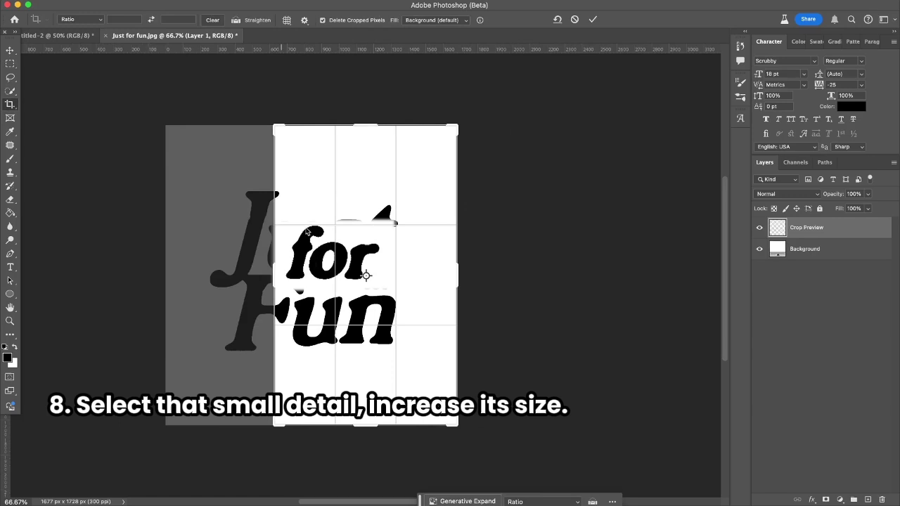
pyautogui.moveTo(366, 125); pyautogui.dragTo(363, 173)
pyautogui.moveTo(457, 269); pyautogui.dragTo(426, 269)
pyautogui.moveTo(366, 378); pyautogui.dragTo(366, 311)
pyautogui.press('Return')
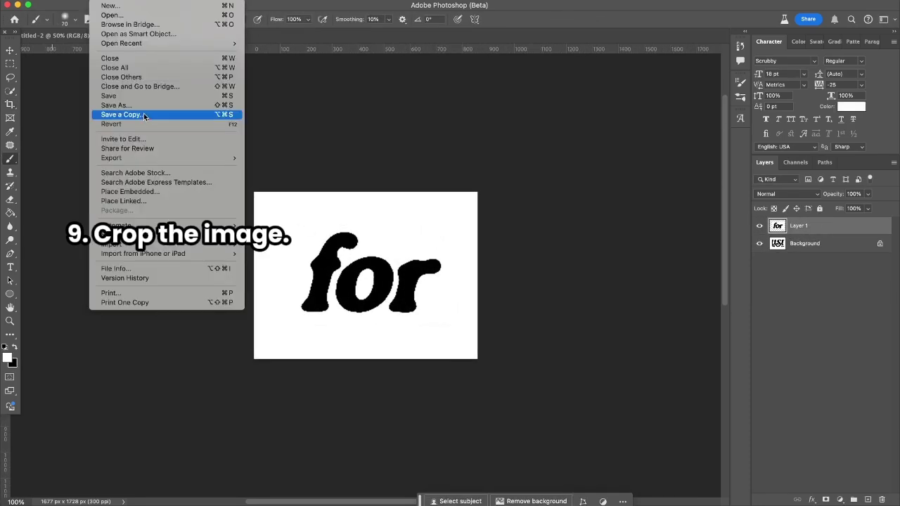
pyautogui.click(116, 104)
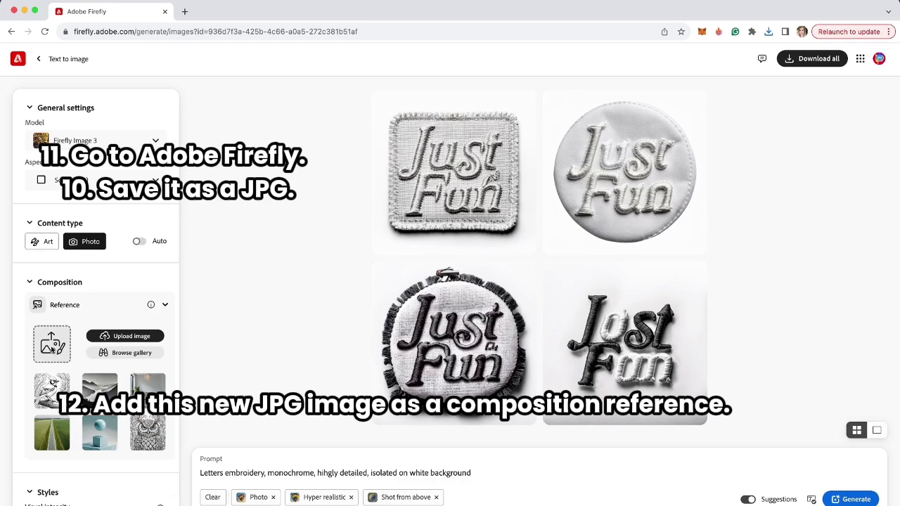
# Switch to Adobe Firefly and add "Just for fun copy.jpg" as the composition reference.
pyautogui.click(52, 343)
pyautogui.moveTo(711, 171); pyautogui.dragTo(56, 345)
pyautogui.scroll(-3, 95, 346)
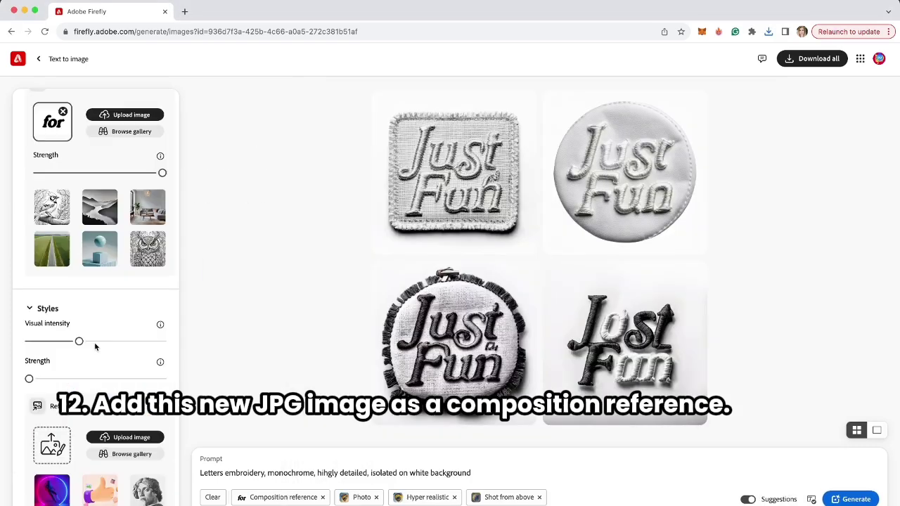
# Generate images from the "for" reference and download the version with dark f and r and a silver o.
pyautogui.click(857, 499)
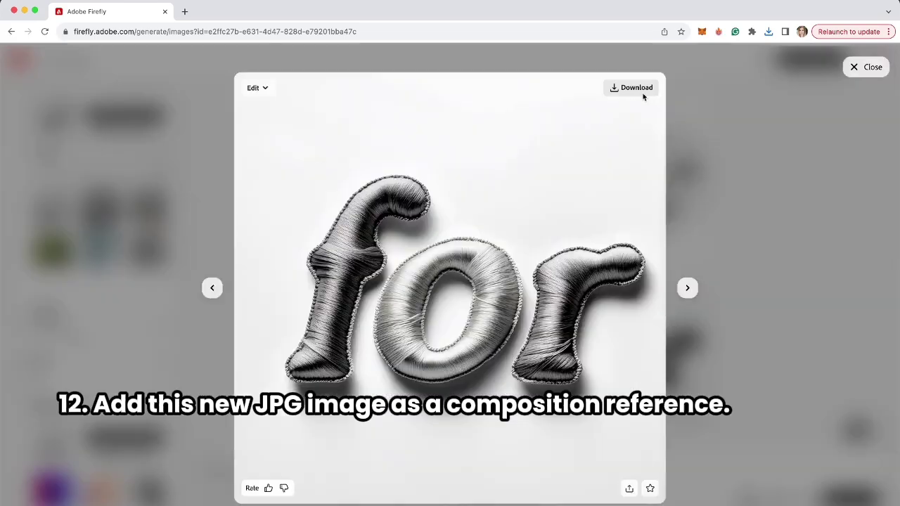
pyautogui.click(641, 91)
pyautogui.click(629, 364)
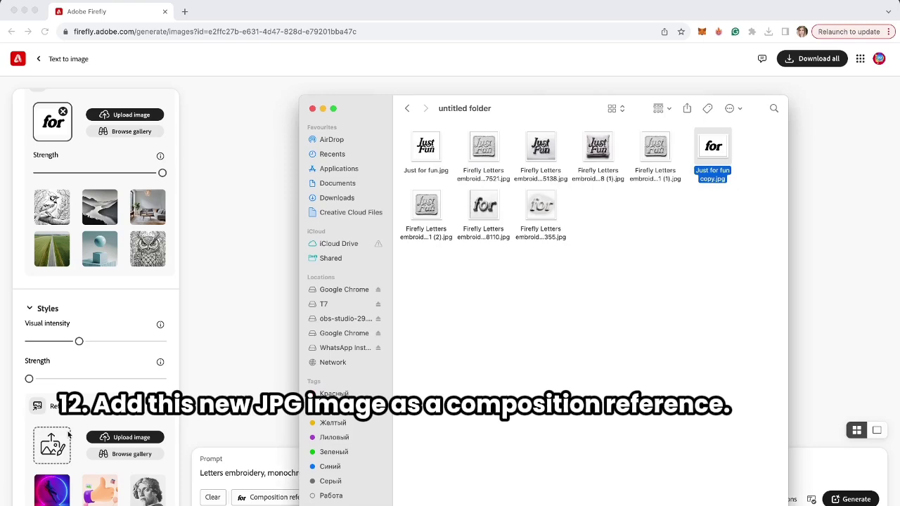
# View the downloaded square "Just Fun" patch image from the folder at full size, and close it.
pyautogui.doubleClick(427, 203)
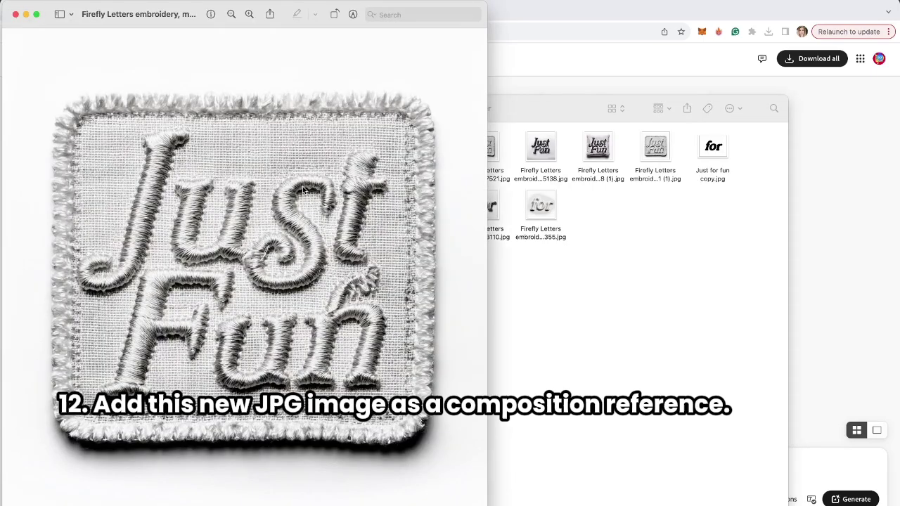
pyautogui.click(15, 14)
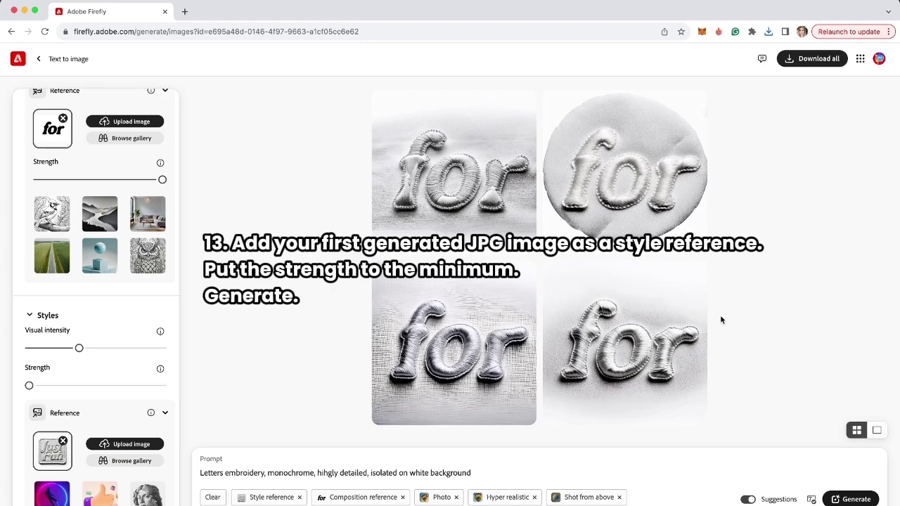
# Move the patch preview aside to compare it with the new results, and download the "for" version on woven linen.
pyautogui.moveTo(659, 333)
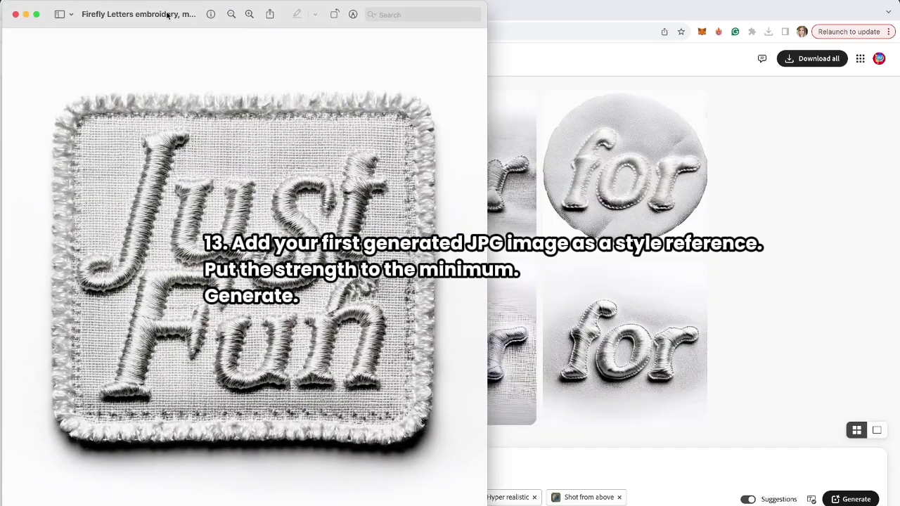
pyautogui.moveTo(178, 13); pyautogui.dragTo(706, 12)
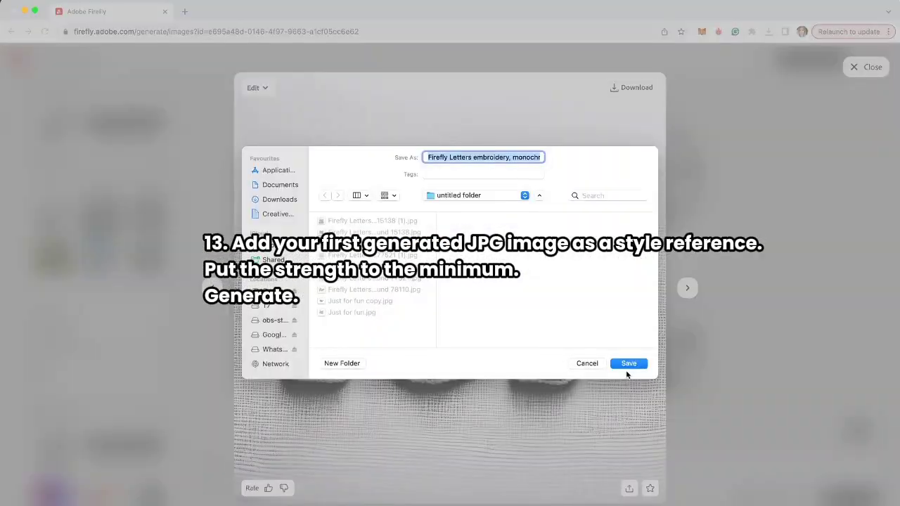
pyautogui.click(628, 364)
pyautogui.click(810, 377)
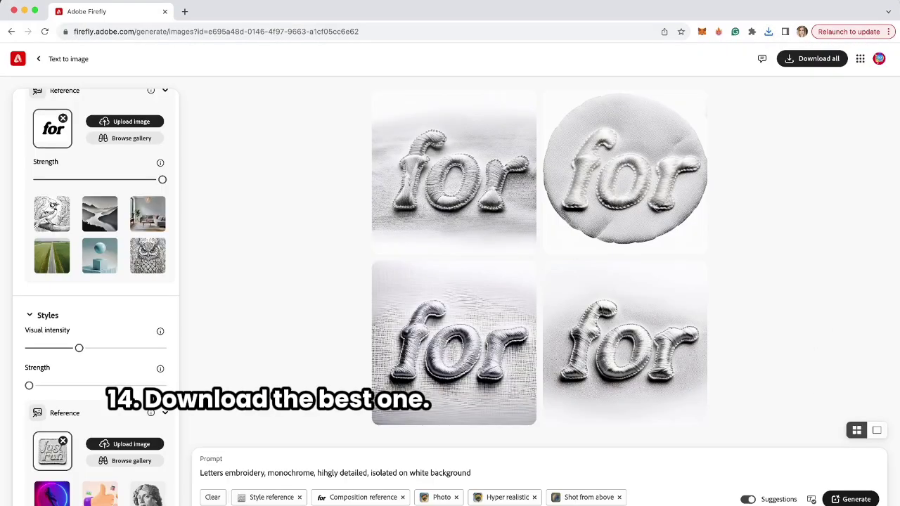
# Open the latest downloaded square "Just Fun" patch image from the untitled folder in Adobe Photoshop (Beta).
pyautogui.click(856, 505)
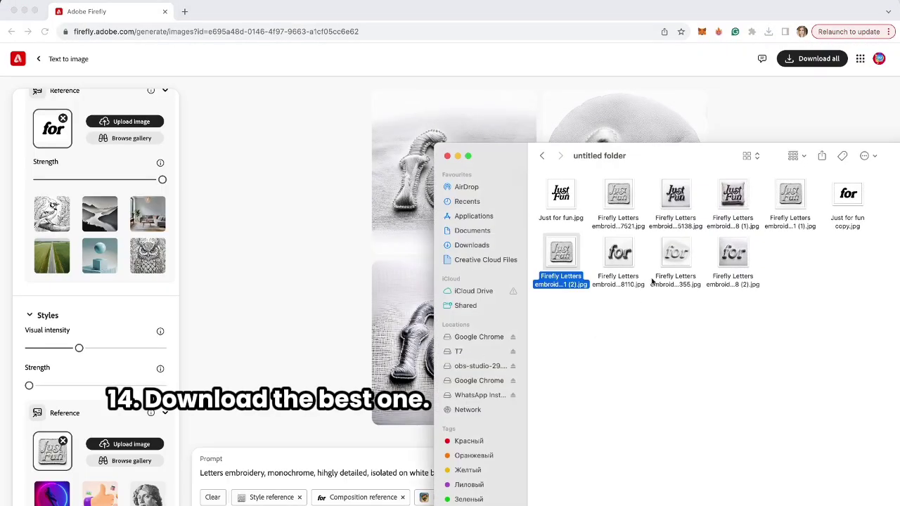
pyautogui.moveTo(658, 160); pyautogui.dragTo(388, 77)
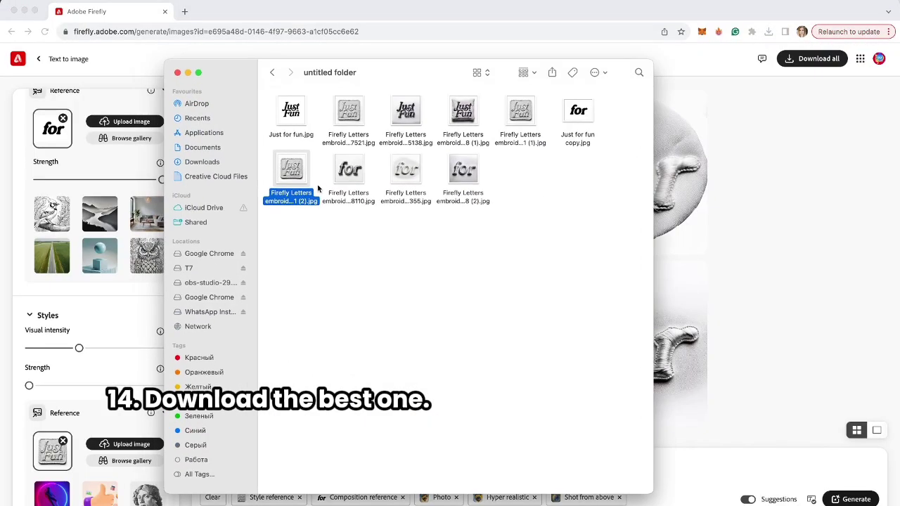
pyautogui.click(432, 283)
pyautogui.click(296, 175)
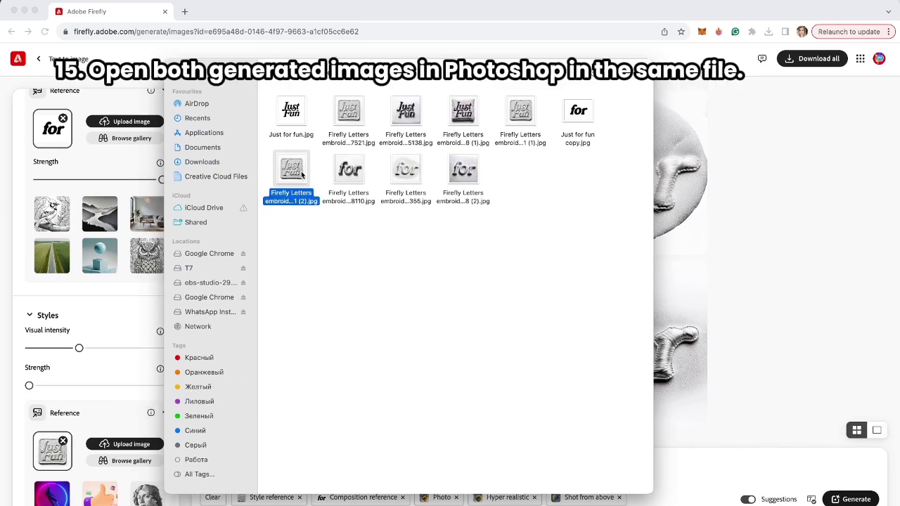
pyautogui.rightClick(302, 176)
pyautogui.moveTo(342, 190)
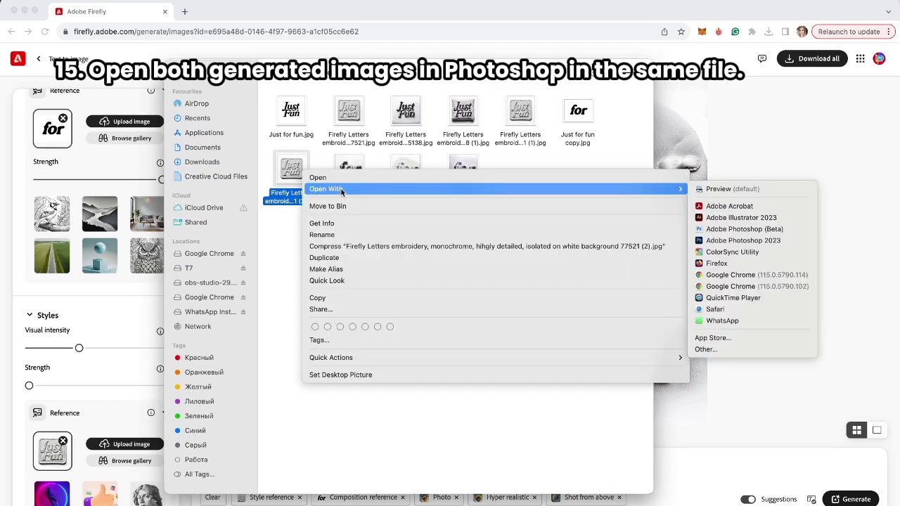
pyautogui.click(735, 236)
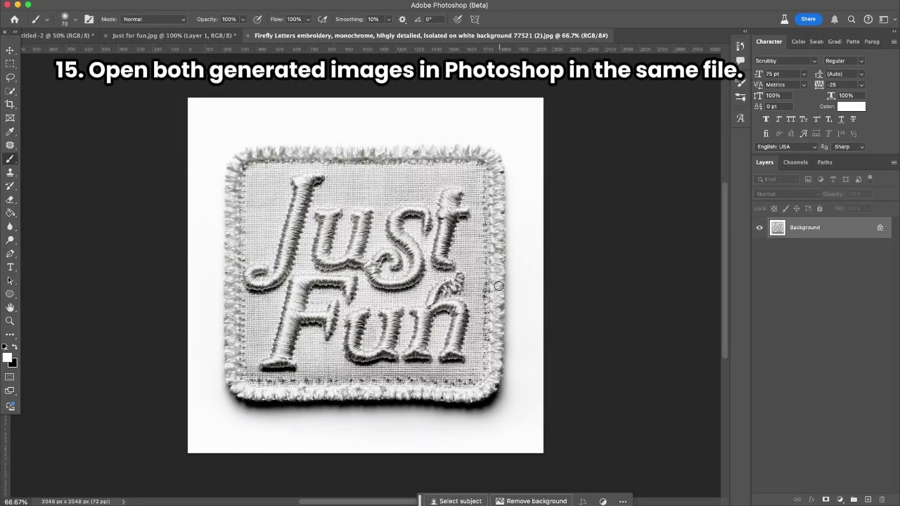
# Remove the stray stitching above the "n" of "Fun" with the content-aware Spot Healing Brush.
pyautogui.press('super+1')
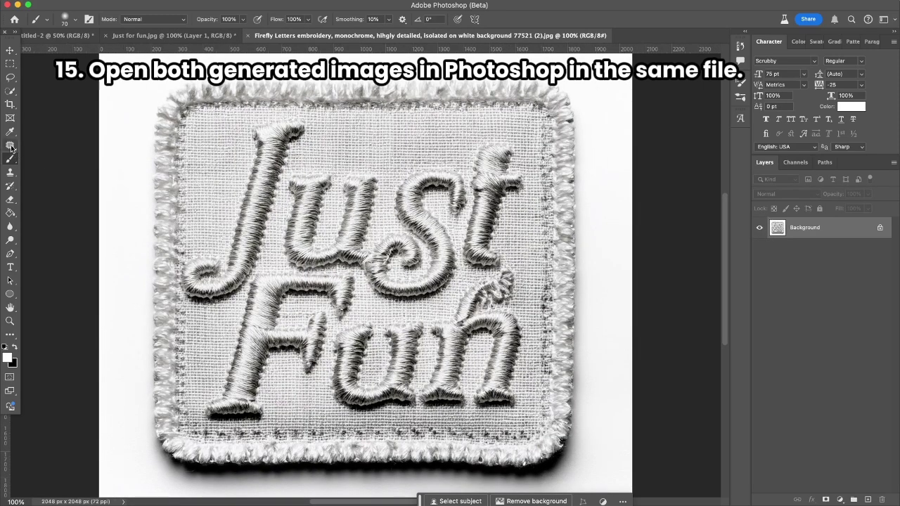
pyautogui.moveTo(10, 146); pyautogui.dragTo(42, 147)
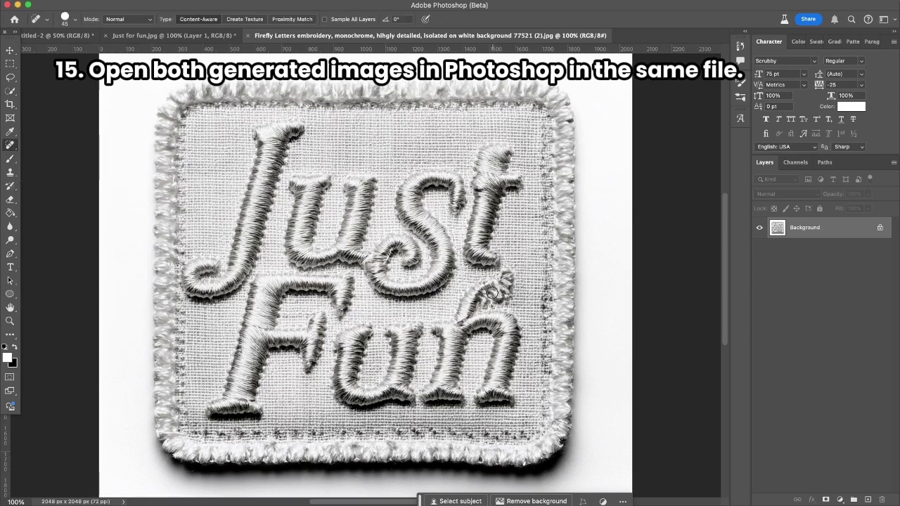
pyautogui.moveTo(463, 311)
pyautogui.mouseDown()
pyautogui.moveTo(482, 291)
pyautogui.moveTo(501, 298)
pyautogui.moveTo(507, 277)
pyautogui.moveTo(499, 286)
pyautogui.mouseUp()
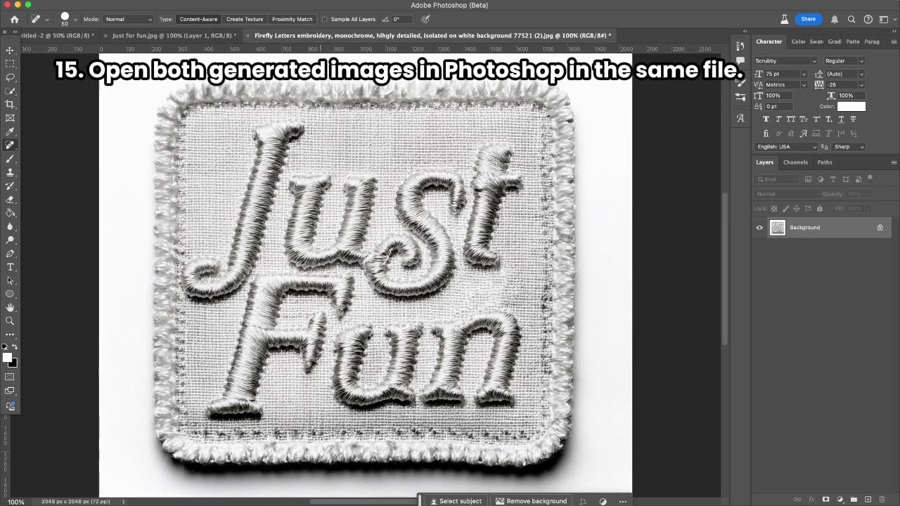
# Place the downloaded woven-linen "for" image into the patch document and scale it to about 41%.
pyautogui.press('super+Tab')
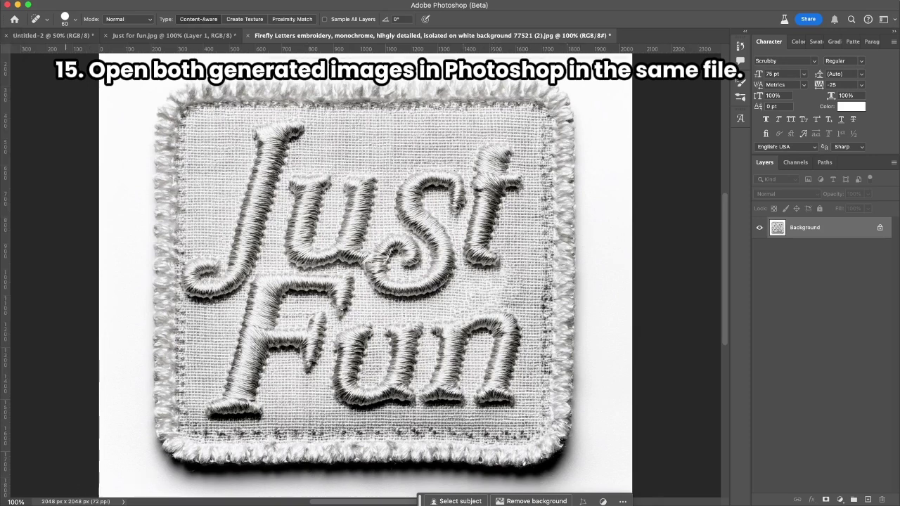
pyautogui.click(473, 276)
pyautogui.click(464, 169)
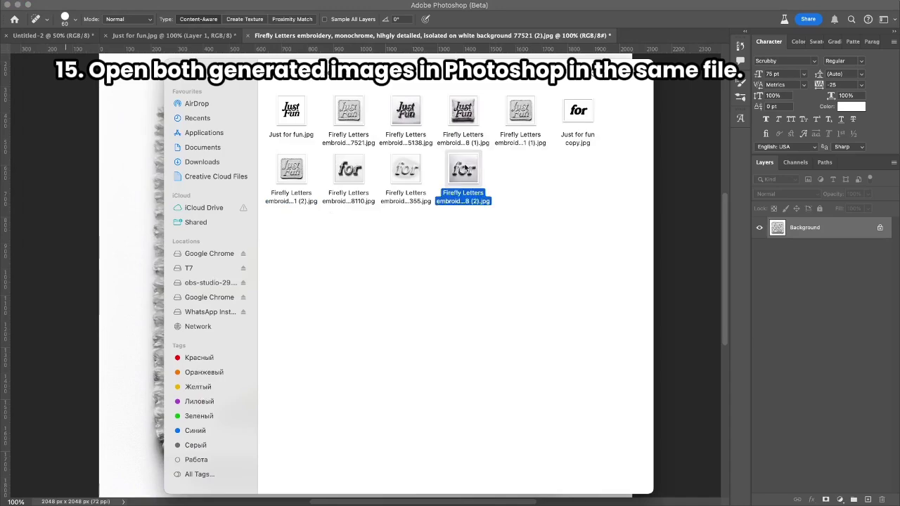
pyautogui.moveTo(454, 176); pyautogui.dragTo(431, 307)
pyautogui.press('super+minus')
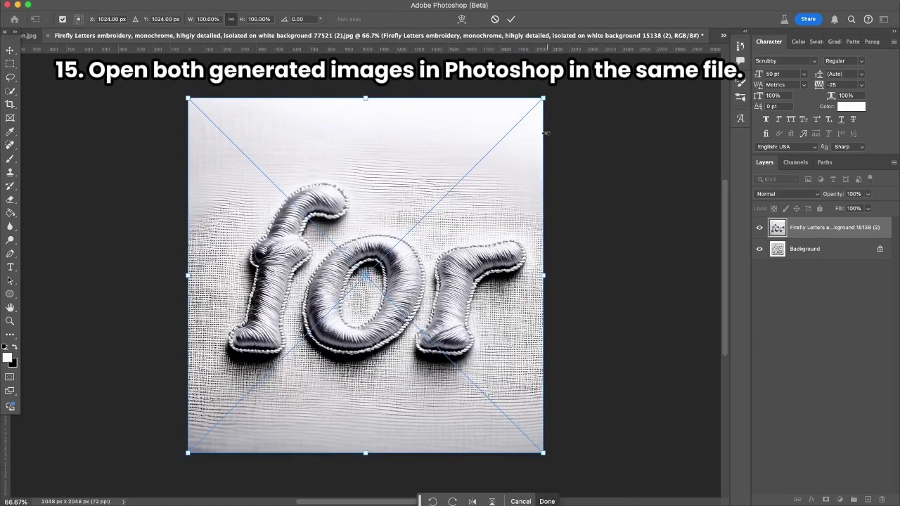
pyautogui.moveTo(543, 97); pyautogui.dragTo(441, 206)
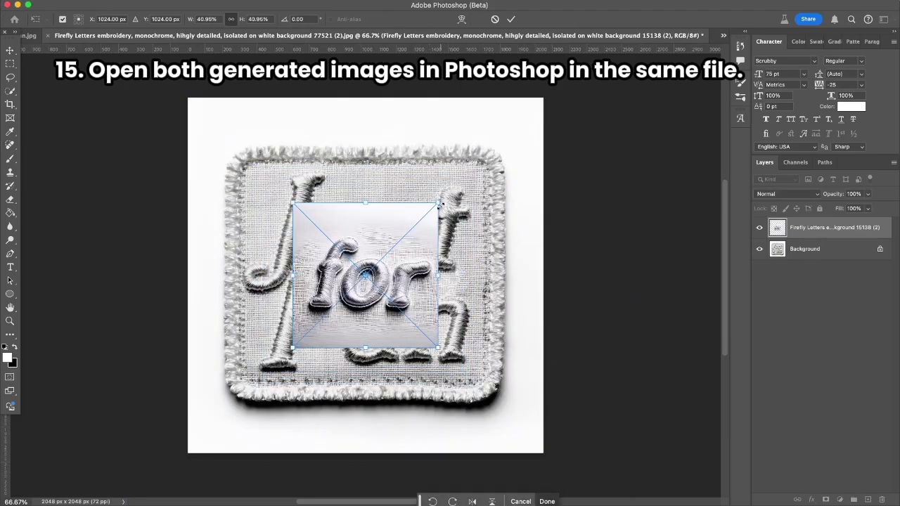
pyautogui.press('Return')
# Move the placed woven "for" image sideways toward the patch's right-hand fringe, over the ends of both words.
pyautogui.press('super+plus')
pyautogui.press('super+plus')
pyautogui.press('super+plus')
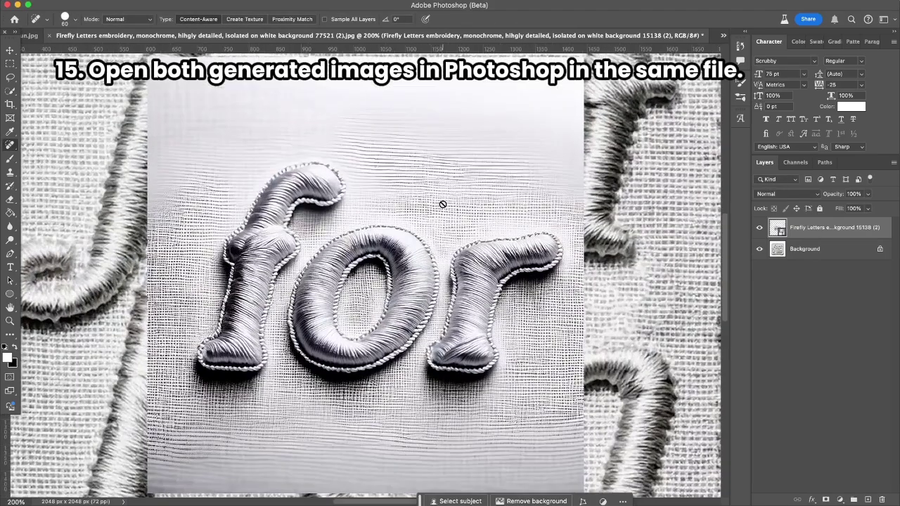
pyautogui.click(11, 50)
pyautogui.press('super+minus')
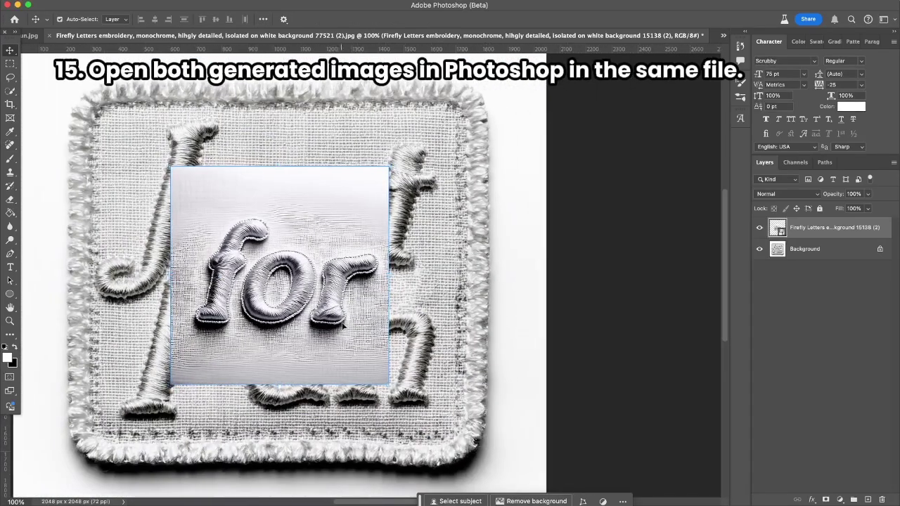
pyautogui.moveTo(343, 325); pyautogui.dragTo(468, 325)
pyautogui.press('super+plus')
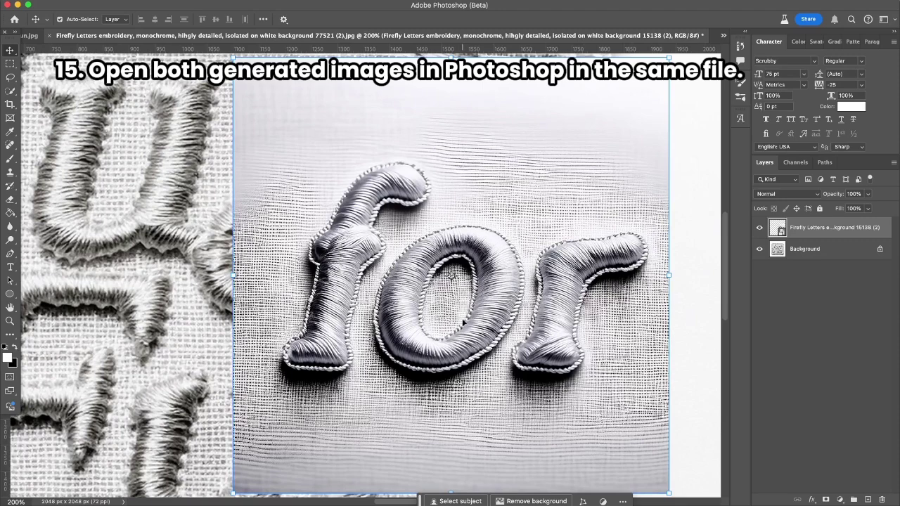
# Apply a Gaussian Blur with a 1.5-pixel radius to the woven "for" layer.
pyautogui.click(259, 2)
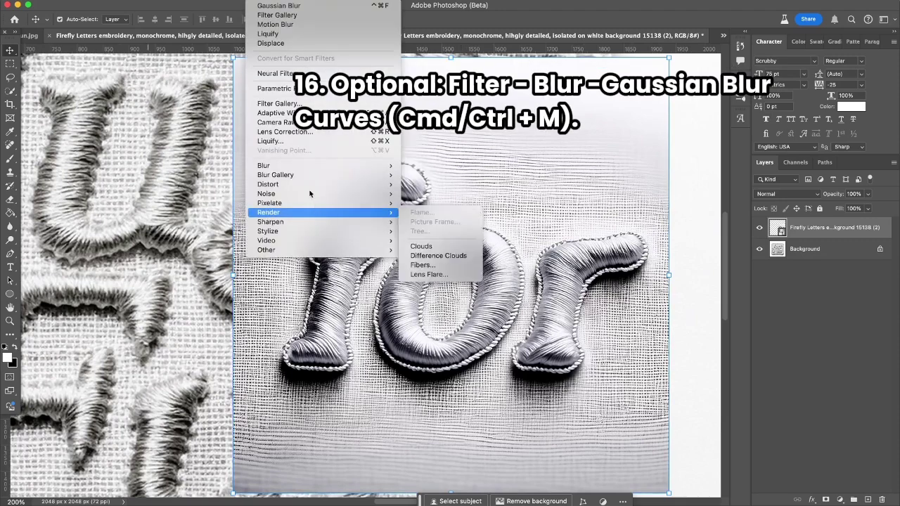
pyautogui.moveTo(309, 166)
pyautogui.click(434, 203)
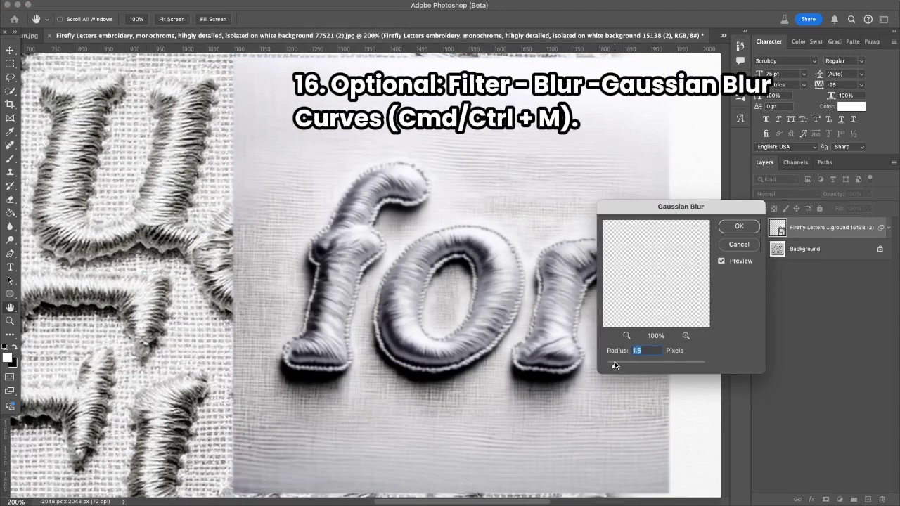
pyautogui.press('Return')
pyautogui.press('super+m')
pyautogui.moveTo(584, 404); pyautogui.dragTo(586, 404)
pyautogui.moveTo(714, 416); pyautogui.dragTo(687, 416)
pyautogui.moveTo(661, 365)
pyautogui.mouseDown()
pyautogui.moveTo(641, 335)
pyautogui.moveTo(665, 359)
pyautogui.mouseUp()
pyautogui.moveTo(586, 404); pyautogui.dragTo(591, 405)
pyautogui.click(847, 266)
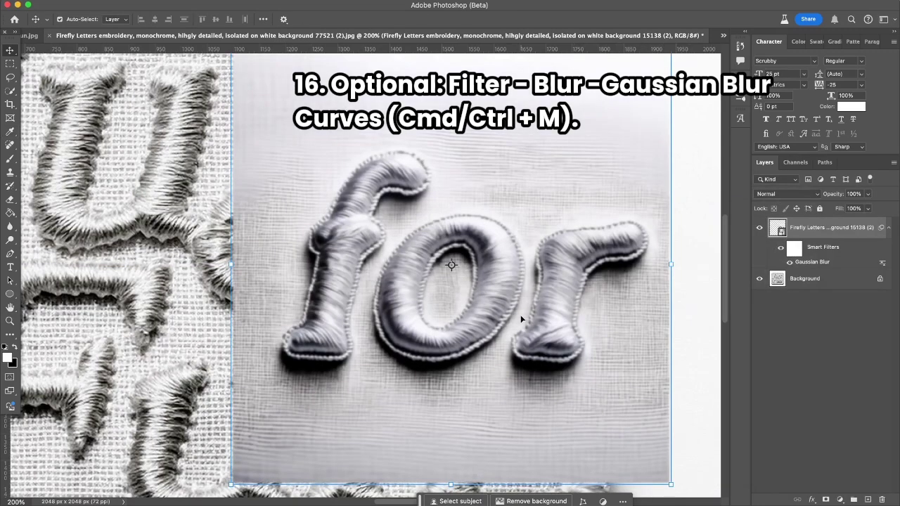
# Remove the background of the woven "for" and scale the lettering to about 43%, between "Just" and "Fun".
pyautogui.click(539, 497)
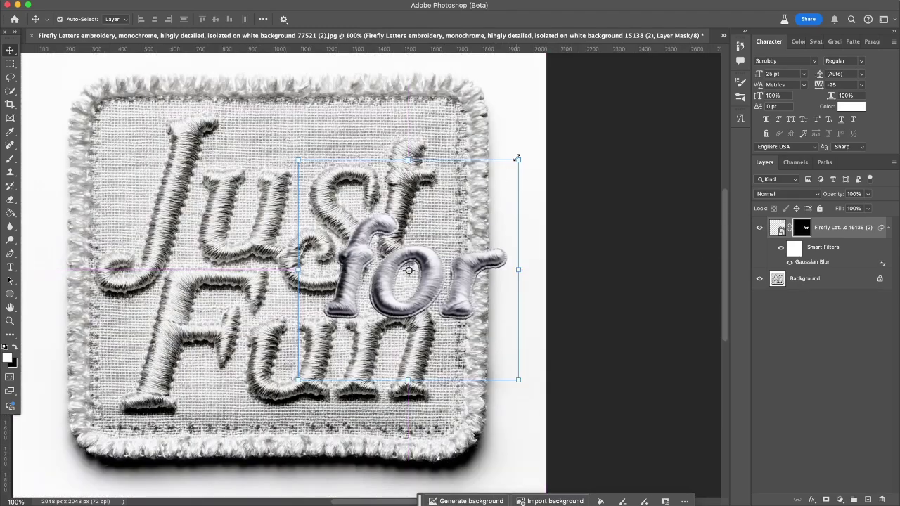
pyautogui.moveTo(518, 154); pyautogui.dragTo(464, 201)
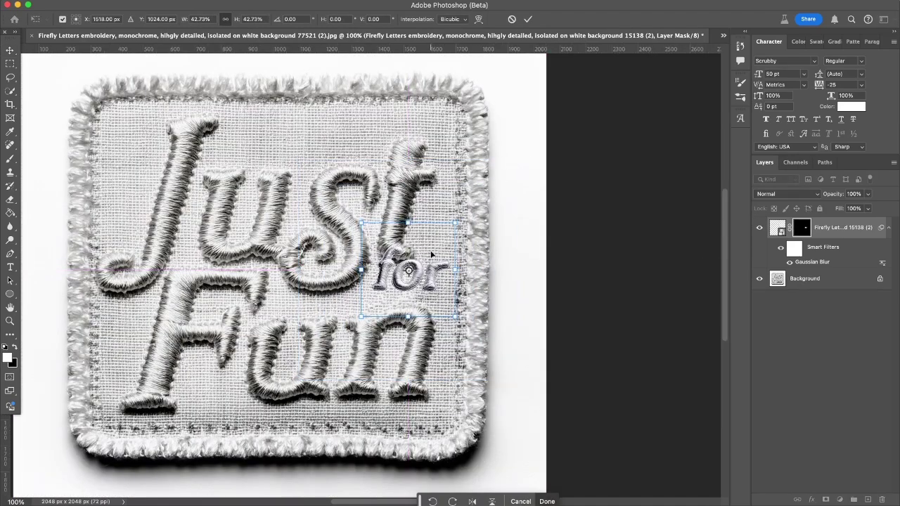
pyautogui.press('Return')
pyautogui.press('super+plus')
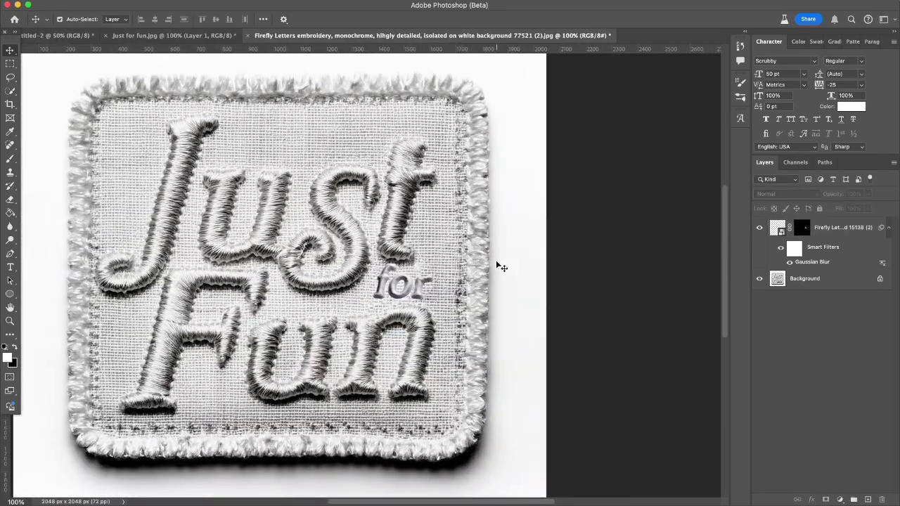
# Place the "for" image with dark f and r and silver o instead of the woven version, and remove its background.
pyautogui.press('super+plus')
pyautogui.click(470, 303)
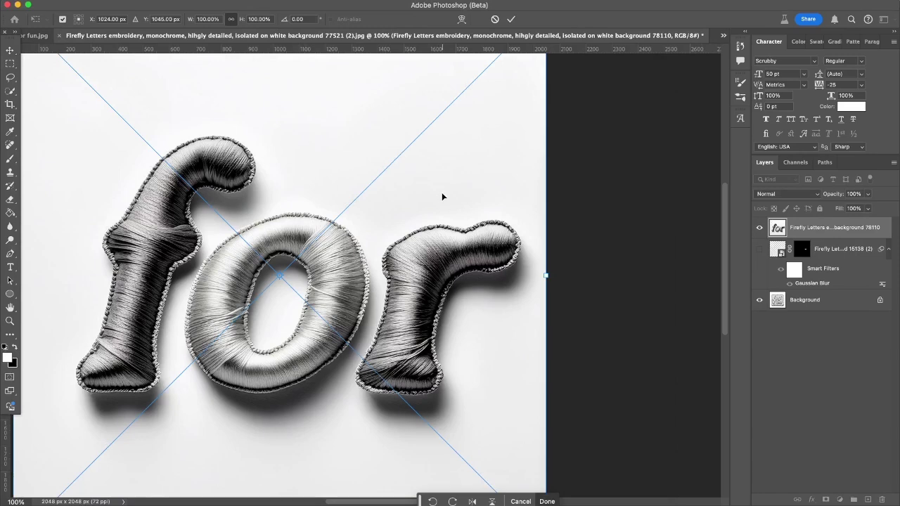
pyautogui.press('super+0')
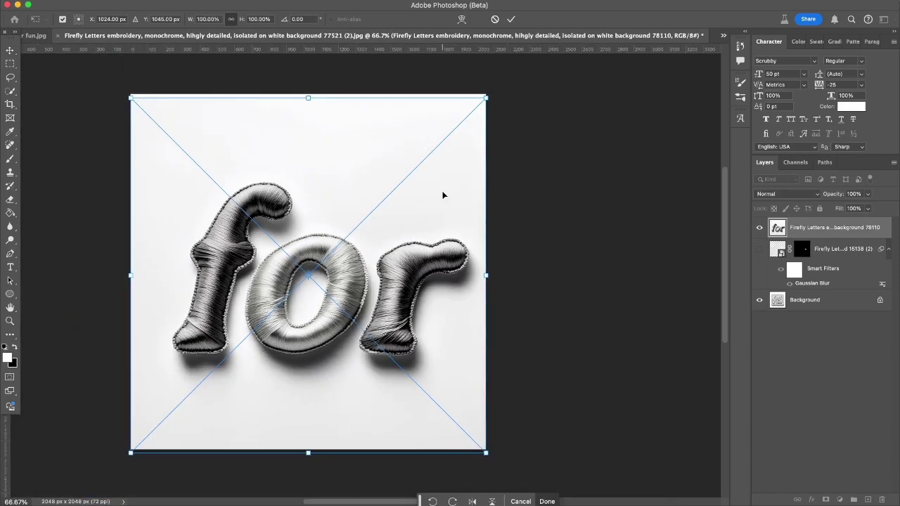
pyautogui.press('Return')
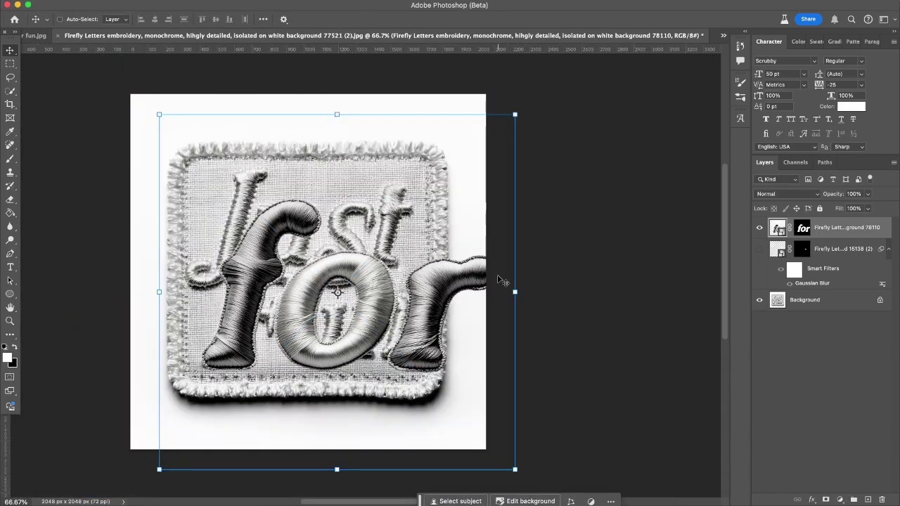
# Scale down the new "for" lettering and fit it between the "t" of "Just" and the "n" of "Fun".
pyautogui.press('super+t')
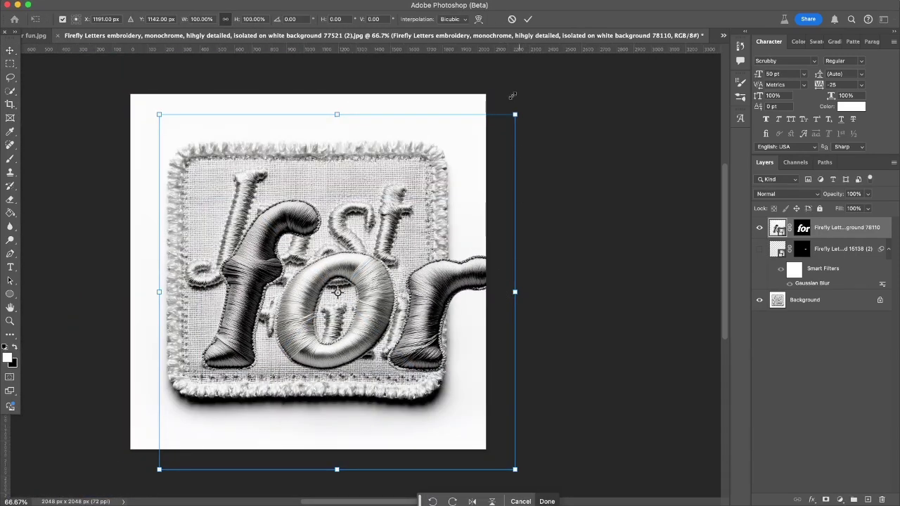
pyautogui.moveTo(514, 114); pyautogui.dragTo(376, 253)
pyautogui.moveTo(356, 309); pyautogui.dragTo(415, 291)
pyautogui.press('super+plus')
pyautogui.press('super+plus')
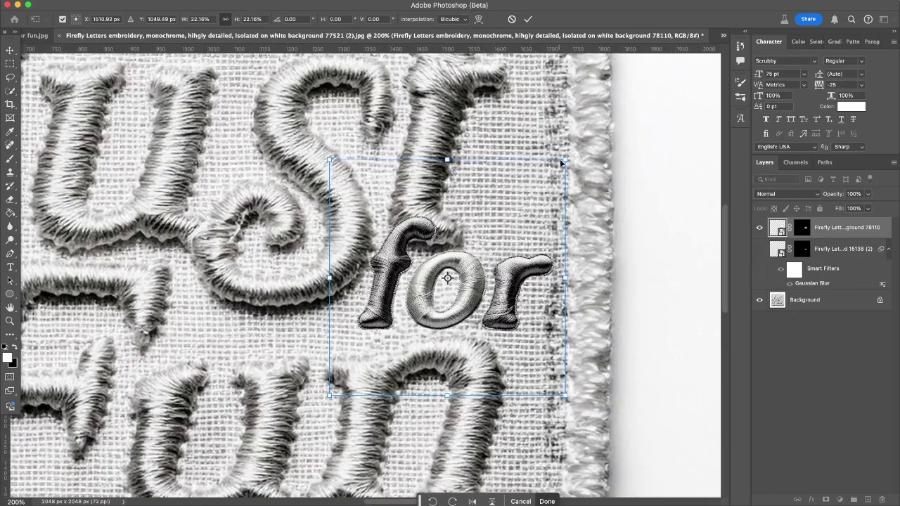
pyautogui.moveTo(565, 155); pyautogui.dragTo(502, 217)
pyautogui.press('Return')
# Paint white on the "for" layer mask with a size 30 brush to bring back the drop shadows around the letters.
pyautogui.press('super+minus')
pyautogui.press('super+plus')
pyautogui.click(801, 229)
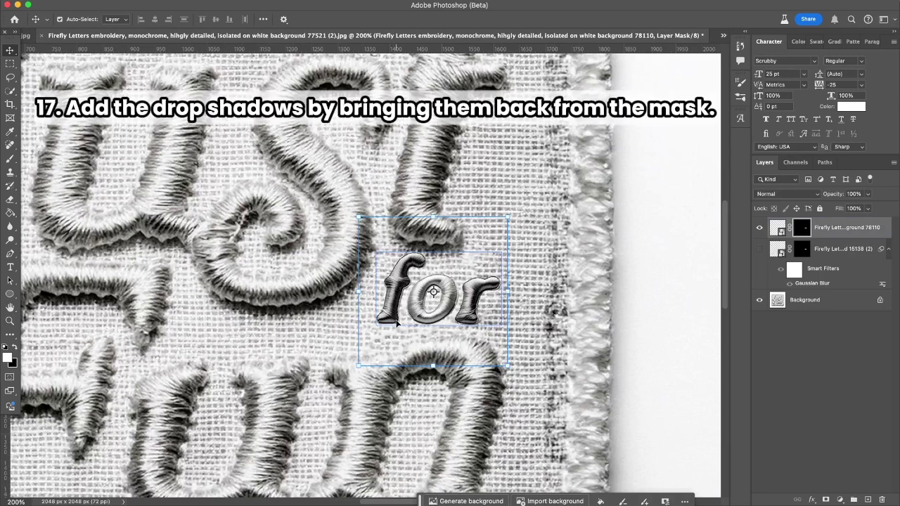
pyautogui.hotkey('ctrl', '+')
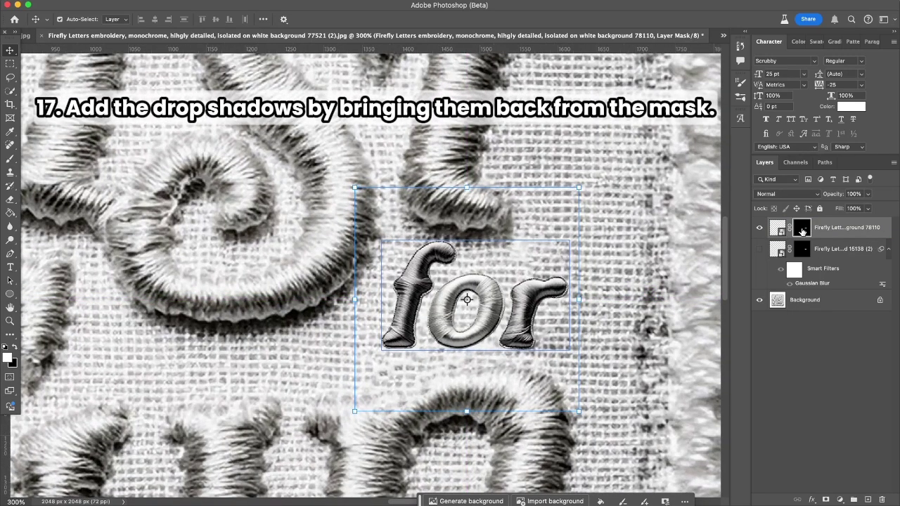
pyautogui.click(12, 161)
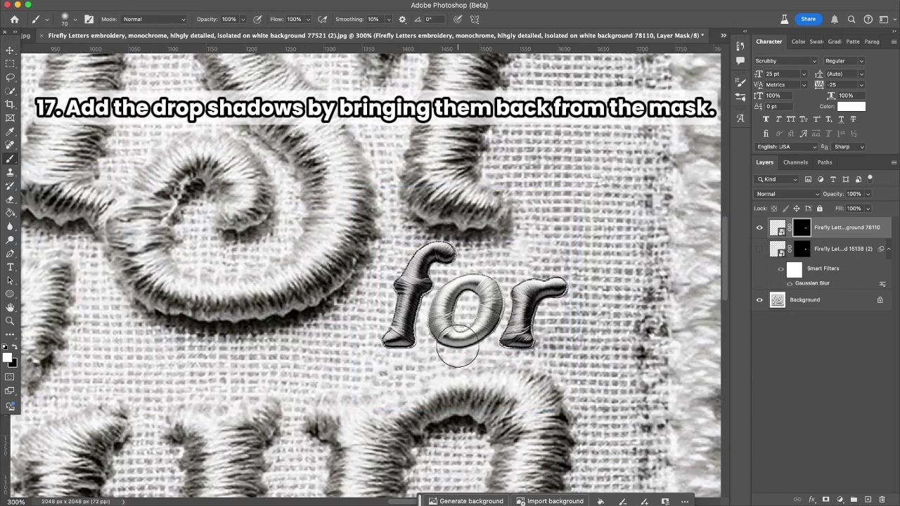
pyautogui.press('[')
pyautogui.press('[')
pyautogui.press('[')
pyautogui.press('[')
pyautogui.moveTo(448, 345); pyautogui.dragTo(492, 339)
pyautogui.moveTo(464, 292)
pyautogui.mouseDown()
pyautogui.moveTo(464, 306)
pyautogui.moveTo(392, 353)
pyautogui.mouseUp()
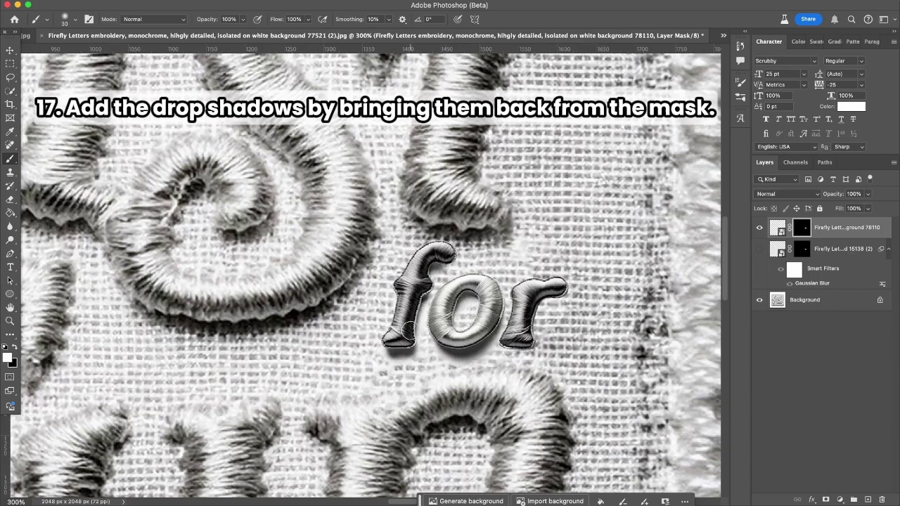
pyautogui.moveTo(541, 308); pyautogui.dragTo(518, 351)
# Darken the "for" lettering with a Curves adjustment on the layer's image.
pyautogui.press('super+minus')
pyautogui.click(777, 228)
pyautogui.hotkey('ctrl', 'm')
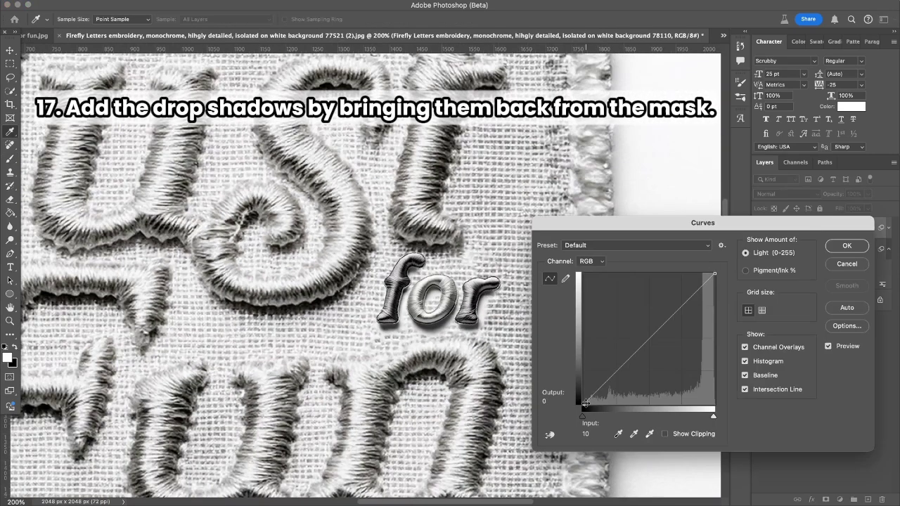
pyautogui.moveTo(586, 403); pyautogui.dragTo(598, 406)
pyautogui.moveTo(635, 364)
pyautogui.mouseDown()
pyautogui.moveTo(637, 375)
pyautogui.moveTo(637, 364)
pyautogui.mouseUp()
pyautogui.moveTo(715, 275); pyautogui.dragTo(714, 280)
pyautogui.press('Return')
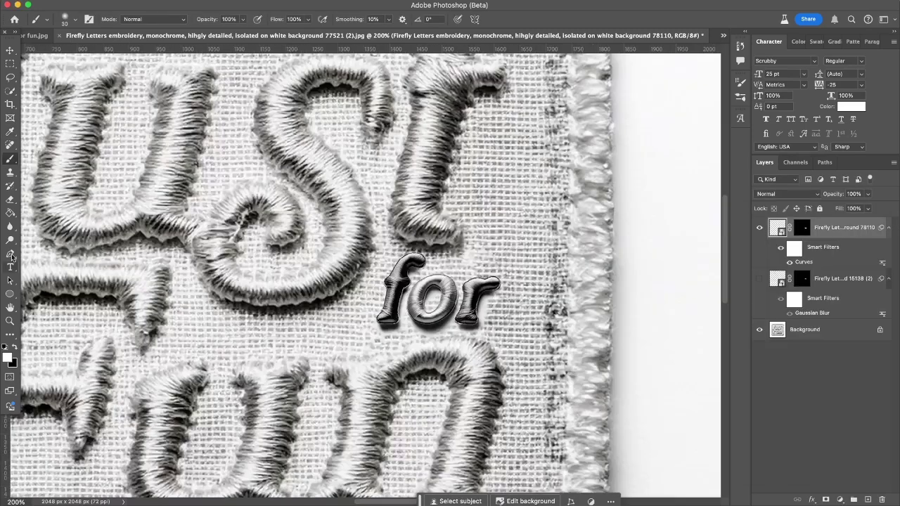
# Add a Gaussian Blur with a 1.5-pixel radius to the darkened "for" lettering.
pyautogui.click(801, 227)
pyautogui.click(258, 1)
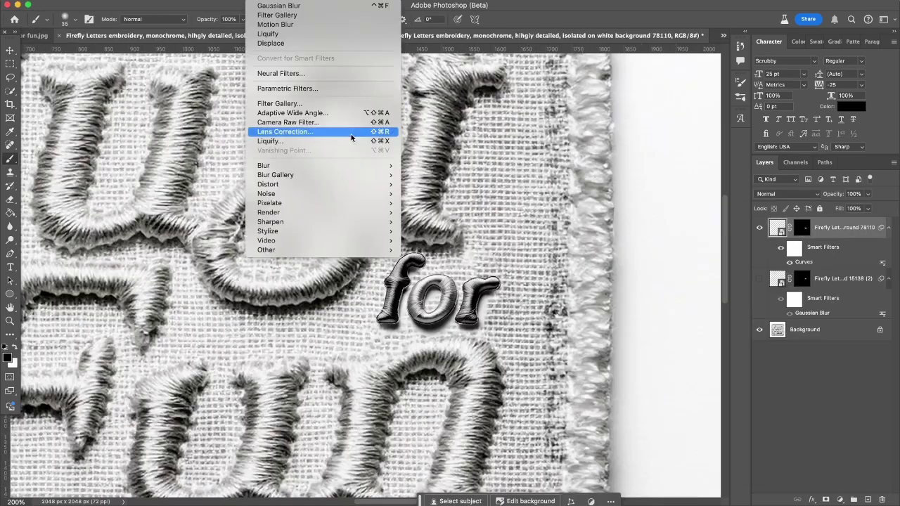
pyautogui.moveTo(296, 166)
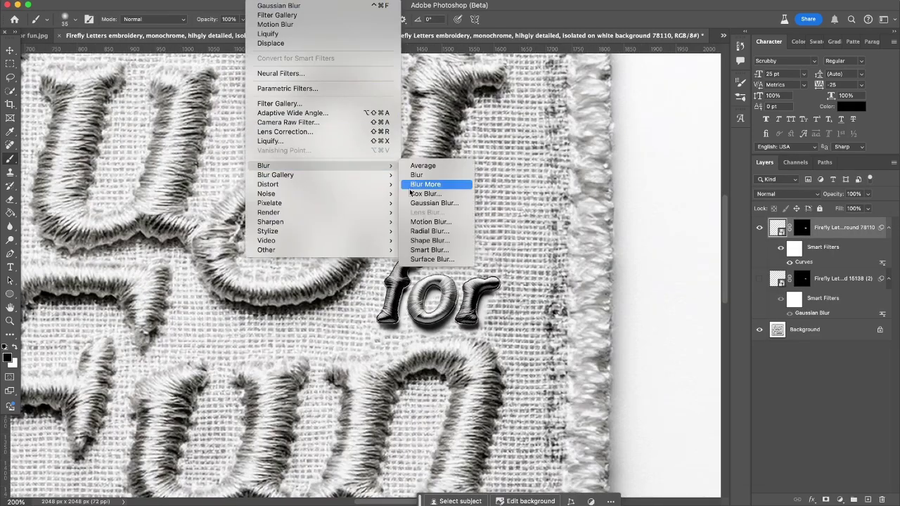
pyautogui.click(422, 204)
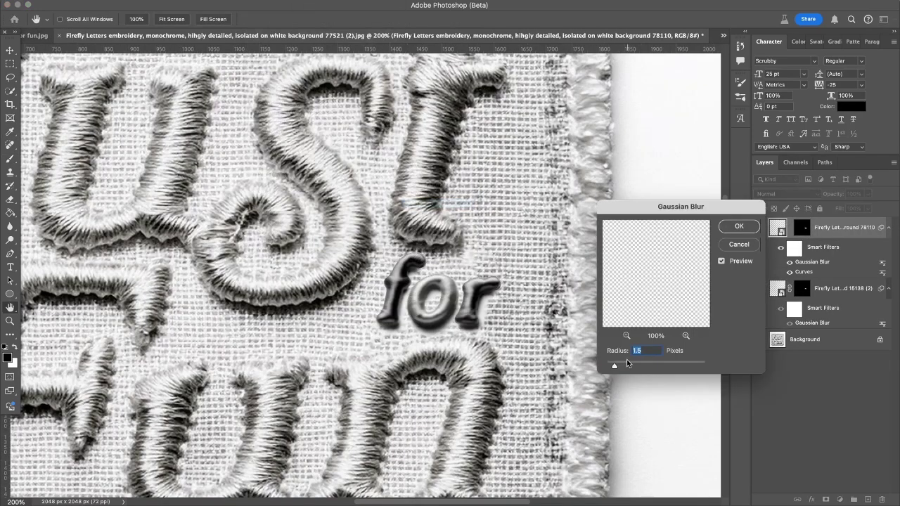